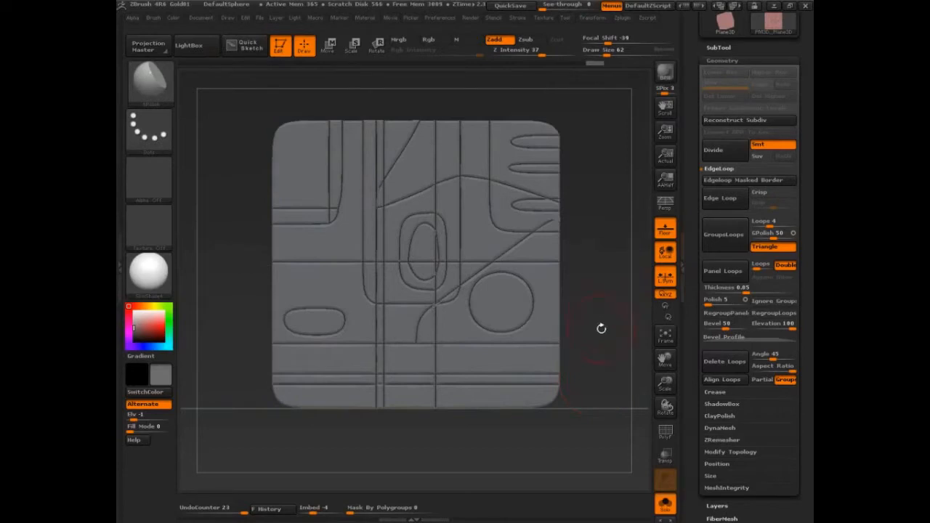
Undo the panel loops on the plane and duplicate its subtool.
{"action": "key", "text": "ctrl+z"}
{"action": "left_click", "coordinate": [719, 47]}
{"action": "left_click", "coordinate": [719, 323]}
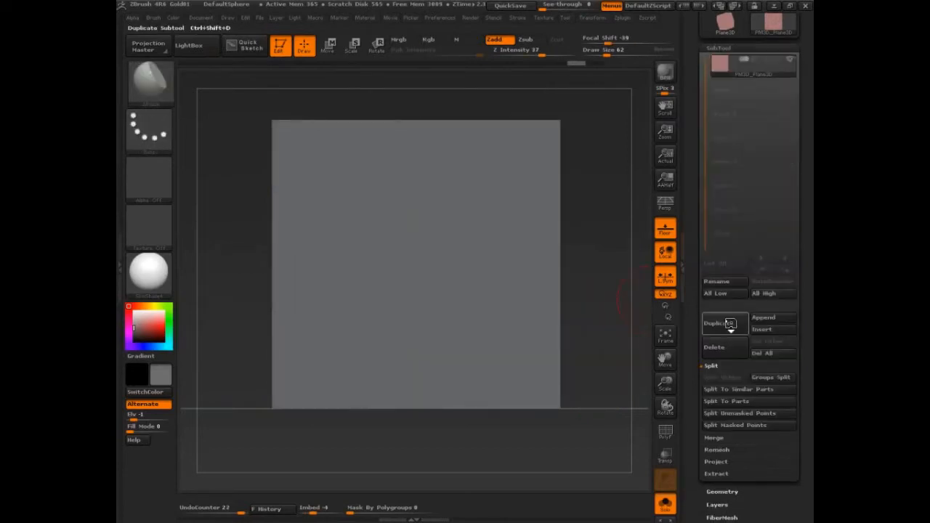
{"action": "left_click", "coordinate": [727, 72]}
{"action": "left_click", "coordinate": [718, 48]}
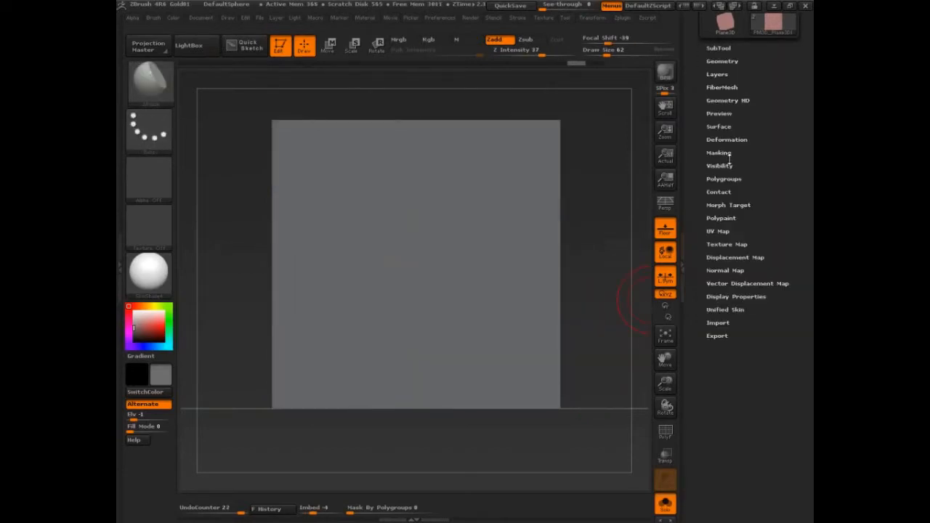
Show the plane's wireframe with its polygroup colours and expand the geometry settings.
{"action": "left_click", "coordinate": [724, 61]}
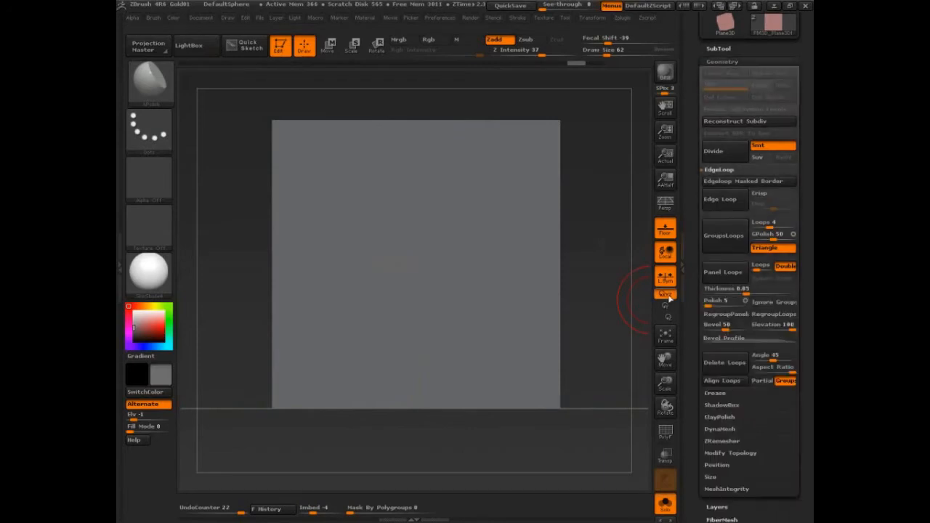
{"action": "left_click_drag", "start_coordinate": [615, 313], "coordinate": [606, 365]}
{"action": "key", "text": "shift+f"}
Try Panel Loops on the plane with its current polygroups and undo the result.
{"action": "left_click", "coordinate": [722, 272]}
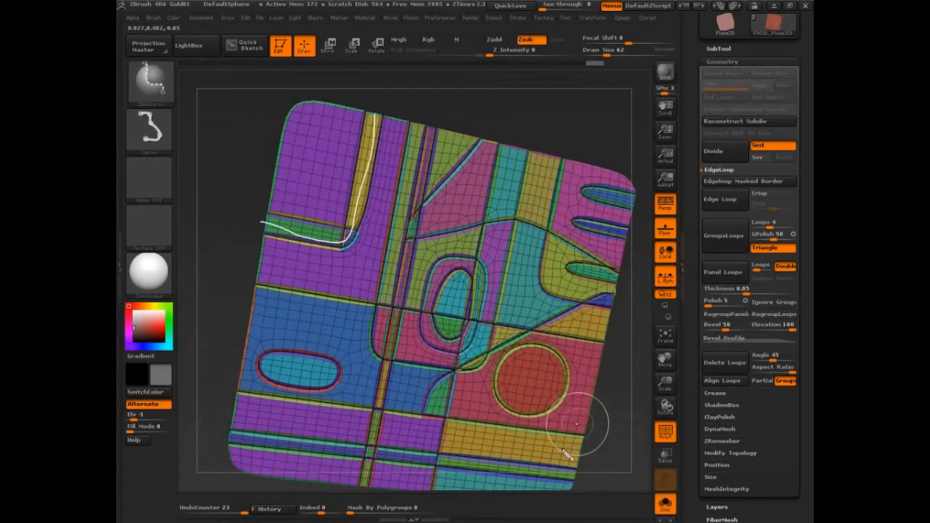
{"action": "mouse_move", "coordinate": [431, 134]}
{"action": "left_mouse_down"}
{"action": "mouse_move", "coordinate": [428, 214]}
{"action": "mouse_move", "coordinate": [354, 510]}
{"action": "left_mouse_up"}
{"action": "left_click_drag", "start_coordinate": [578, 476], "coordinate": [167, 430]}
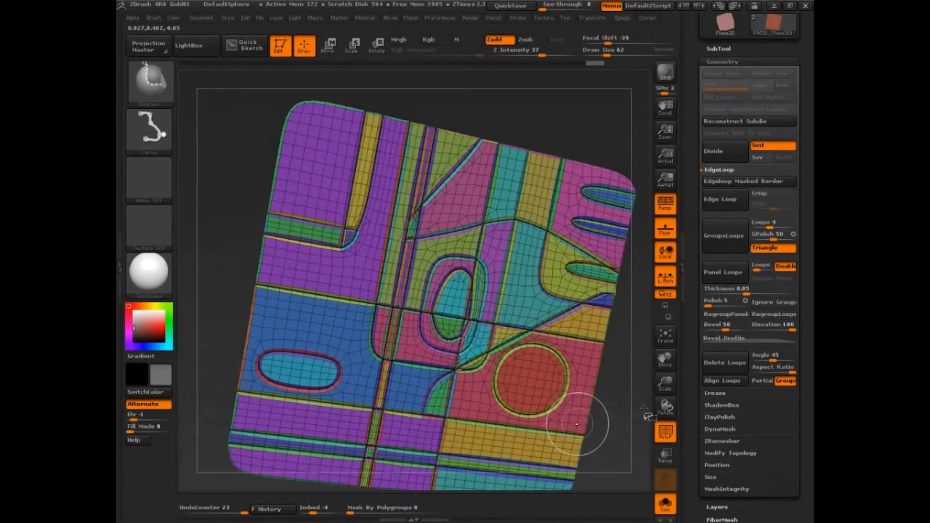
{"action": "key", "text": "shift"}
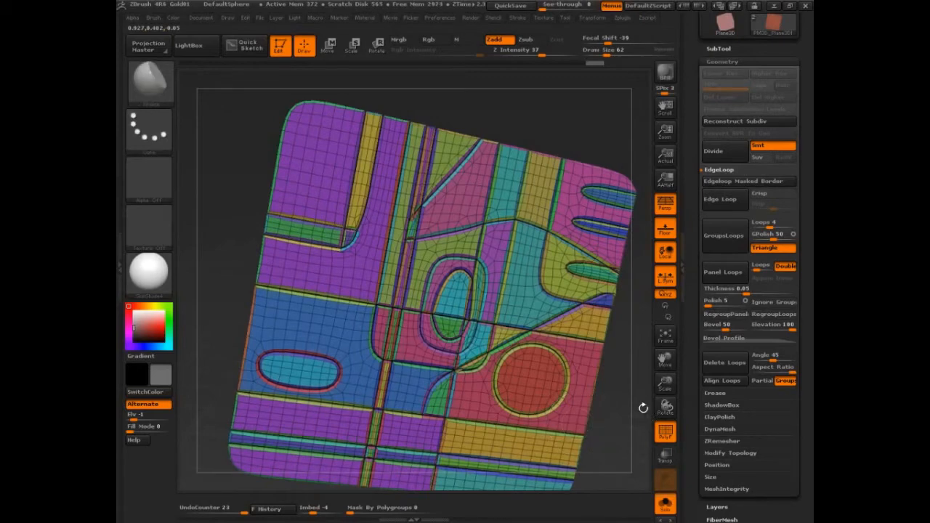
{"action": "key", "text": "ctrl+z"}
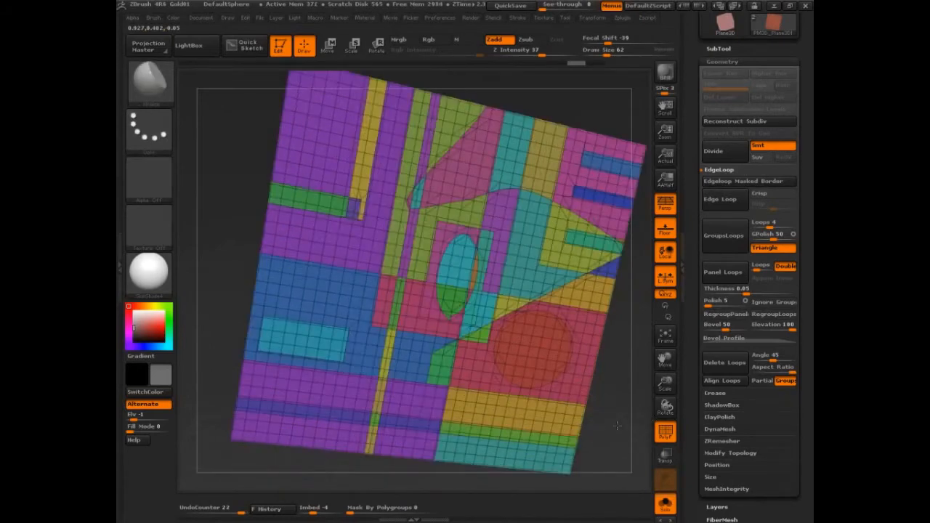
Isolate the thin full-height vertical strip beside the oval, hiding the adjoining column and the stray polygons at its edge.
{"action": "left_click_drag", "start_coordinate": [616, 425], "coordinate": [618, 384]}
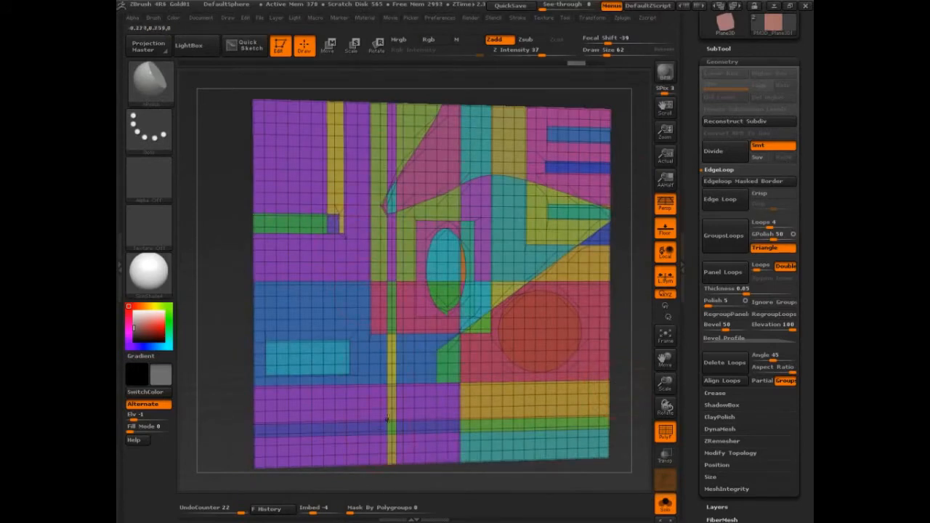
{"action": "key", "text": "b"}
{"action": "key", "text": "c"}
{"action": "key", "text": "t"}
{"action": "mouse_move", "coordinate": [380, 93]}
{"action": "left_mouse_down"}
{"action": "mouse_move", "coordinate": [383, 324]}
{"action": "mouse_move", "coordinate": [353, 383]}
{"action": "mouse_move", "coordinate": [407, 378]}
{"action": "mouse_move", "coordinate": [375, 385]}
{"action": "left_mouse_up"}
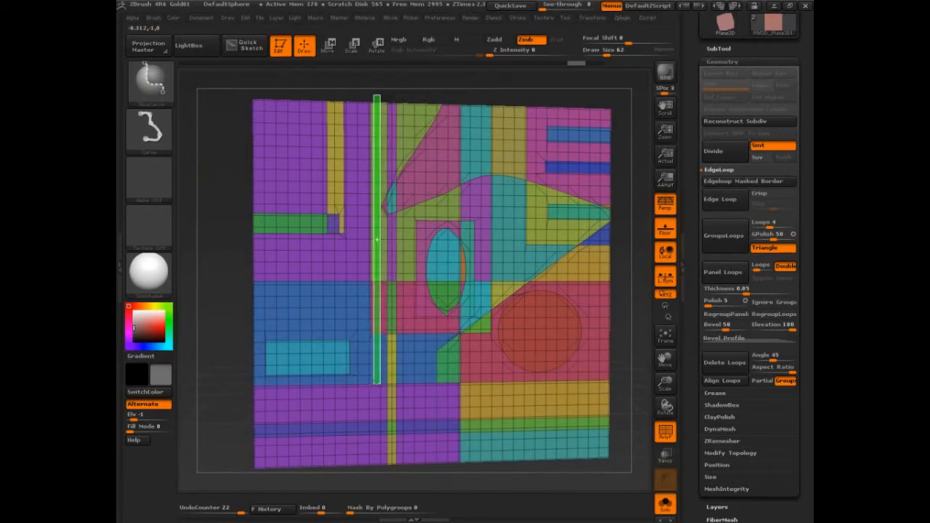
{"action": "left_click", "coordinate": [400, 477], "text": "ctrl+shift"}
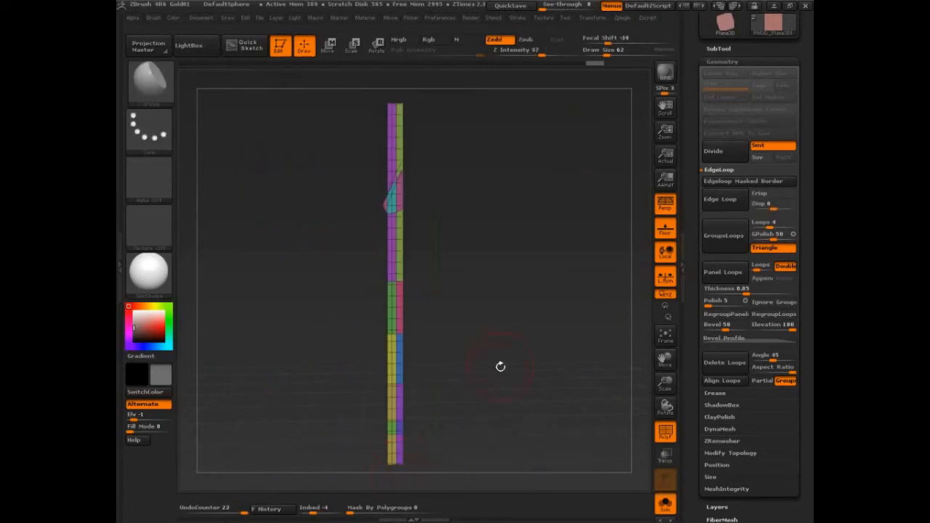
{"action": "left_click_drag", "start_coordinate": [500, 366], "coordinate": [505, 365]}
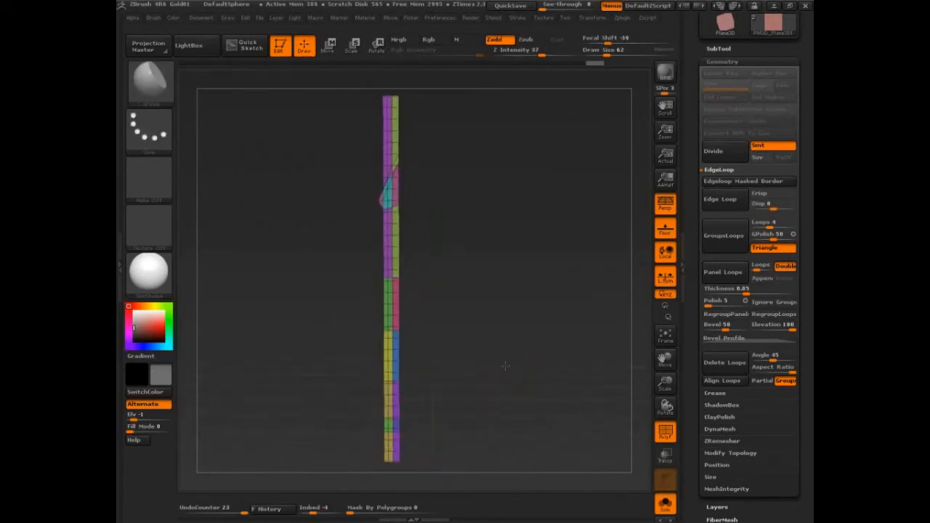
{"action": "left_click_drag", "start_coordinate": [430, 95], "coordinate": [399, 460], "text": "ctrl+shift"}
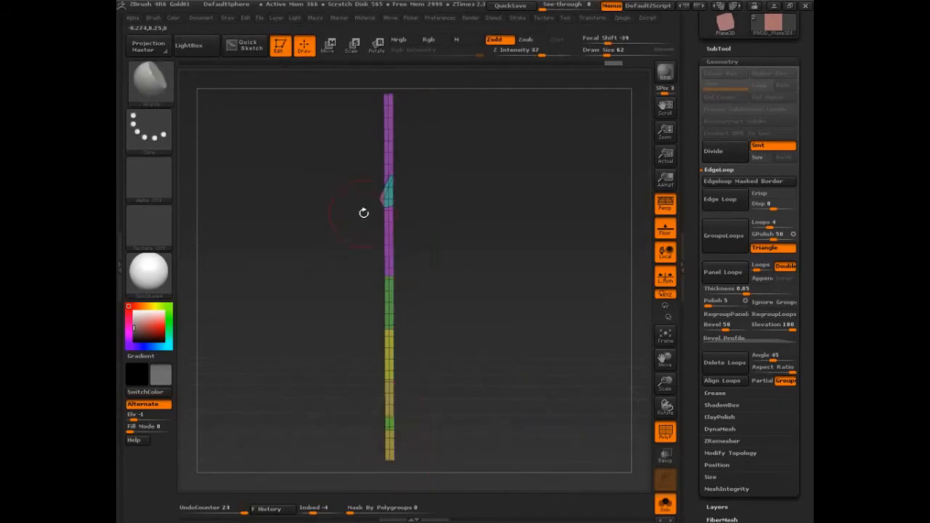
{"action": "mouse_move", "coordinate": [353, 197]}
{"action": "left_mouse_down", "text": "ctrl+shift"}
{"action": "mouse_move", "coordinate": [366, 233]}
{"action": "mouse_move", "coordinate": [381, 226]}
{"action": "left_mouse_up", "text": "ctrl+shift"}
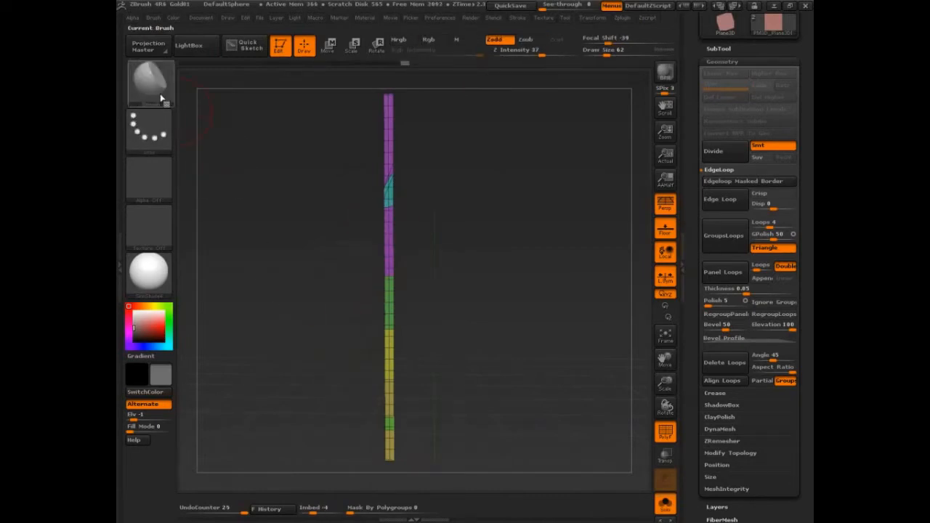
Merge the visible vertical strip into a single polygroup and unhide the rest of the plane.
{"action": "key", "text": "ctrl+shift"}
{"action": "mouse_move", "coordinate": [159, 95]}
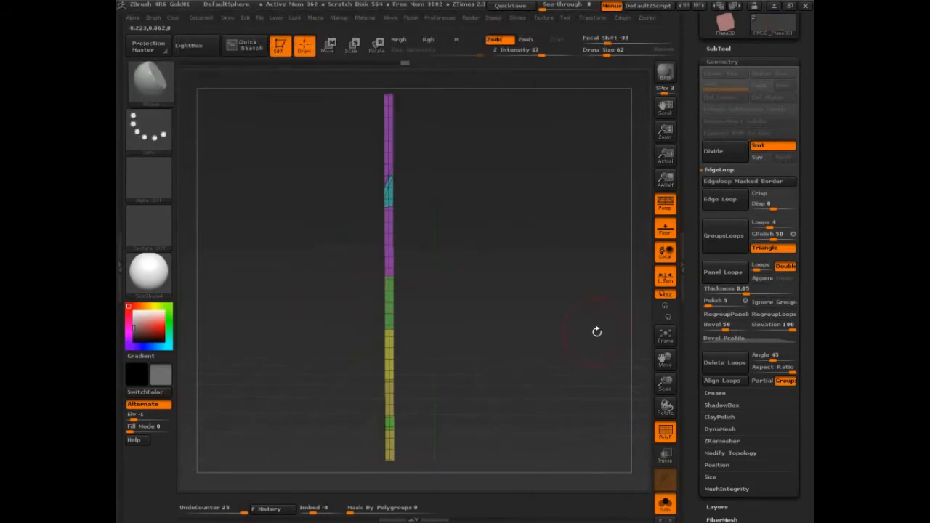
{"action": "scroll", "coordinate": [734, 324], "scroll_direction": "down", "scroll_amount": 5}
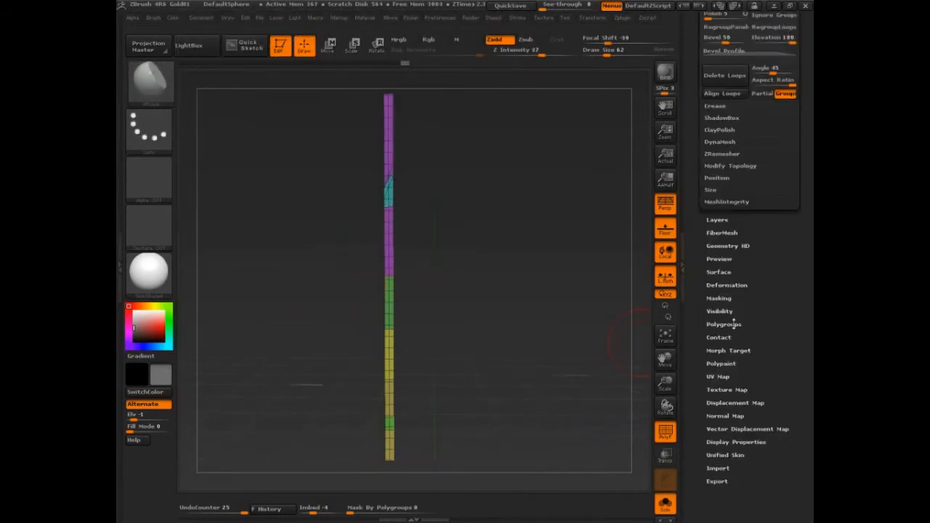
{"action": "left_click", "coordinate": [723, 324]}
{"action": "left_click", "coordinate": [723, 124]}
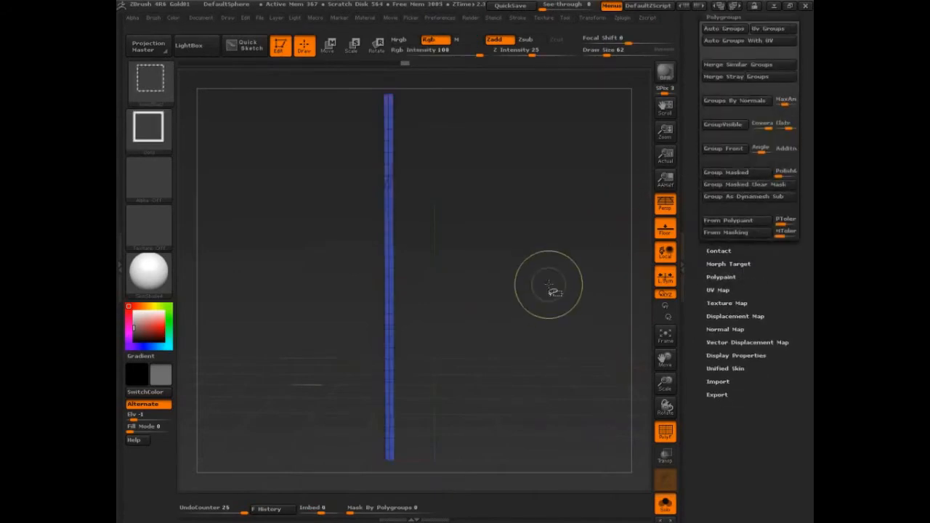
{"action": "left_click", "coordinate": [552, 283], "text": "ctrl+shift"}
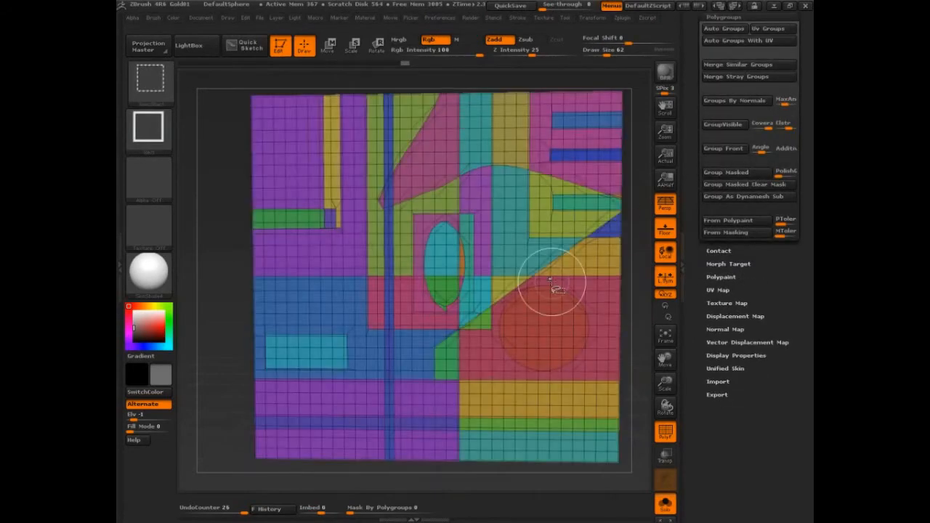
{"action": "left_click_drag", "start_coordinate": [397, 154], "coordinate": [386, 184]}
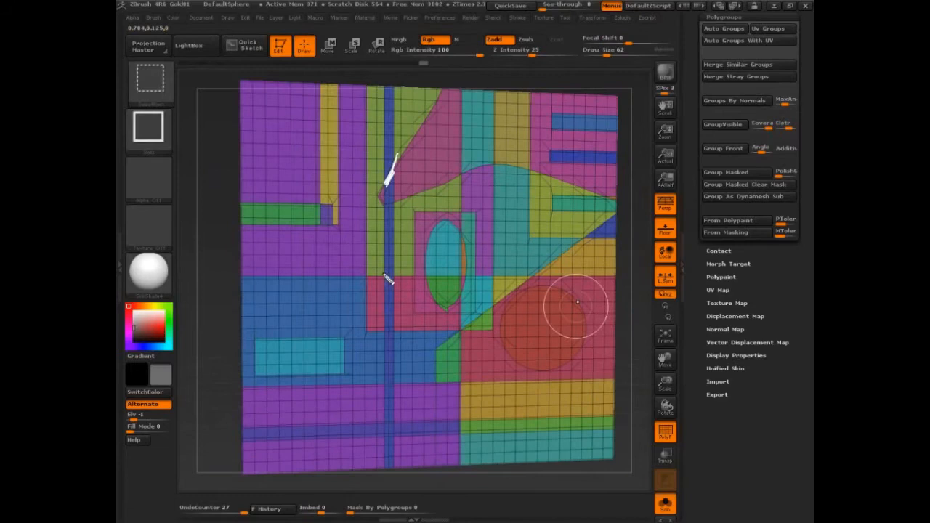
{"action": "left_click_drag", "start_coordinate": [384, 270], "coordinate": [400, 271]}
{"action": "left_click_drag", "start_coordinate": [332, 193], "coordinate": [332, 223]}
{"action": "left_click_drag", "start_coordinate": [414, 119], "coordinate": [436, 102]}
{"action": "left_click_drag", "start_coordinate": [423, 130], "coordinate": [396, 157]}
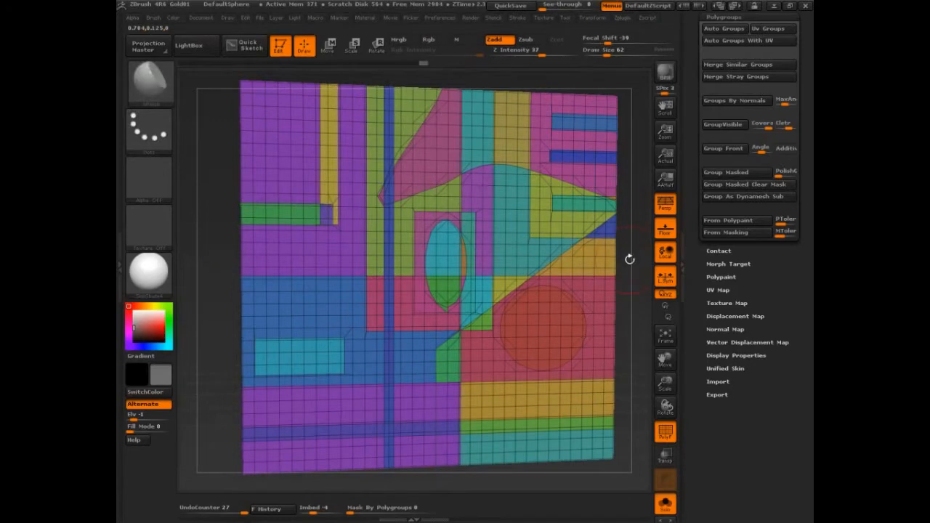
Isolate the L-shaped band around the plane's upper-left corner by hiding its polygroups and inverting the visibility.
{"action": "left_click_drag", "start_coordinate": [629, 259], "coordinate": [618, 283]}
{"action": "key", "text": "ctrl+shift"}
{"action": "left_click", "coordinate": [321, 215], "text": "ctrl+shift"}
{"action": "left_click_drag", "start_coordinate": [387, 128], "coordinate": [474, 241], "text": "ctrl+shift"}
{"action": "key", "text": "ctrl+shift+z"}
{"action": "key", "text": "ctrl+shift+z"}
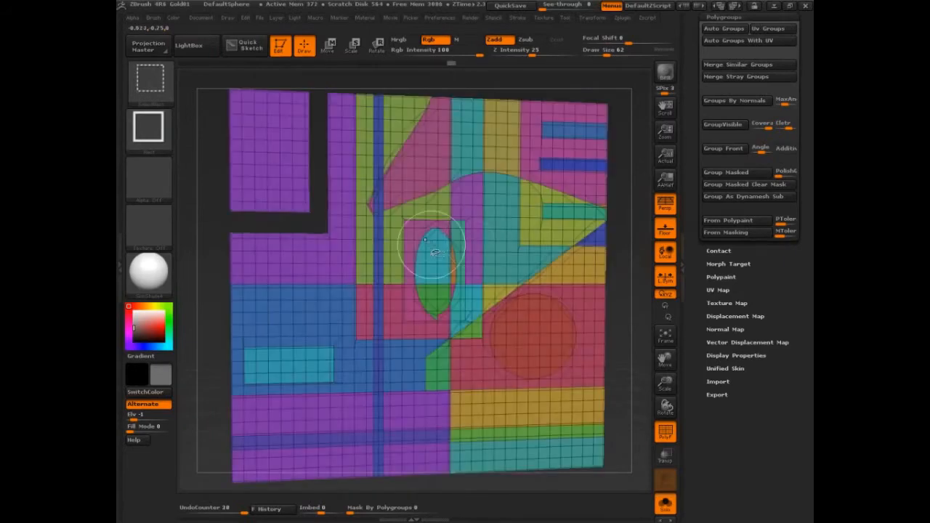
{"action": "key", "text": "ctrl+shift+i"}
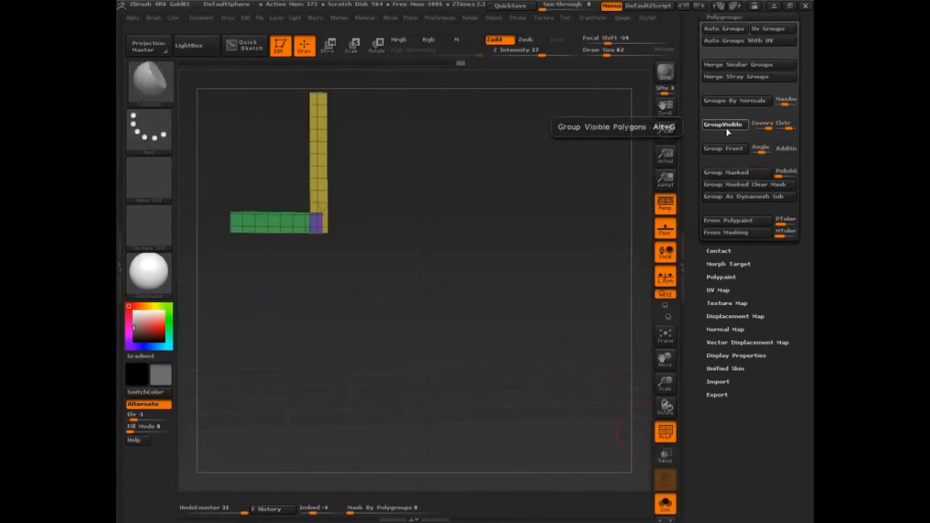
Combine the L-shaped band into one polygroup, regroup it for a colour distinct from its neighbours, and unhide the whole plane.
{"action": "left_click", "coordinate": [726, 128]}
{"action": "key", "text": "ctrl+shift"}
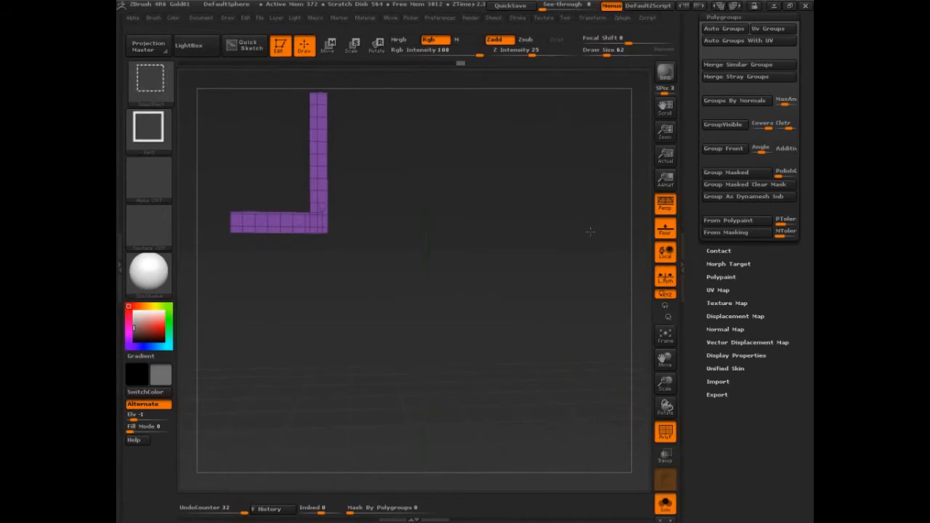
{"action": "left_click", "coordinate": [590, 231], "text": "ctrl+shift"}
{"action": "key", "text": "ctrl+z"}
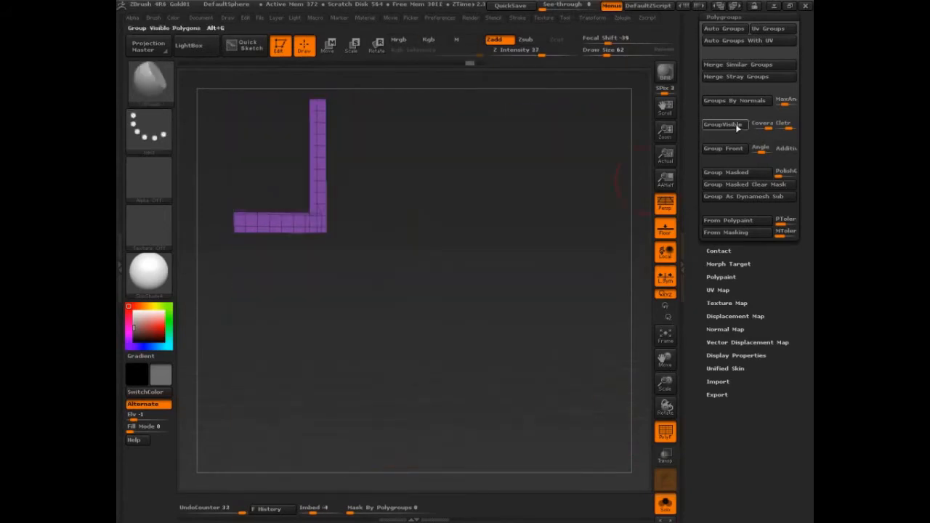
{"action": "key", "text": "ctrl+w"}
{"action": "left_click", "coordinate": [544, 192], "text": "ctrl+shift"}
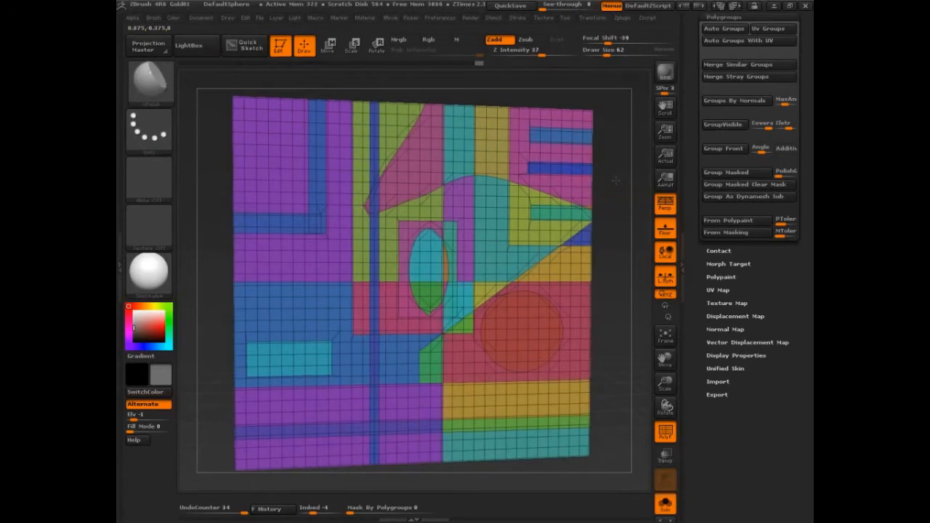
Isolate the two-part triangle at the plane's edge, merge it into one polygroup, and unhide the remaining mesh.
{"action": "left_click", "coordinate": [573, 218], "text": "ctrl+shift"}
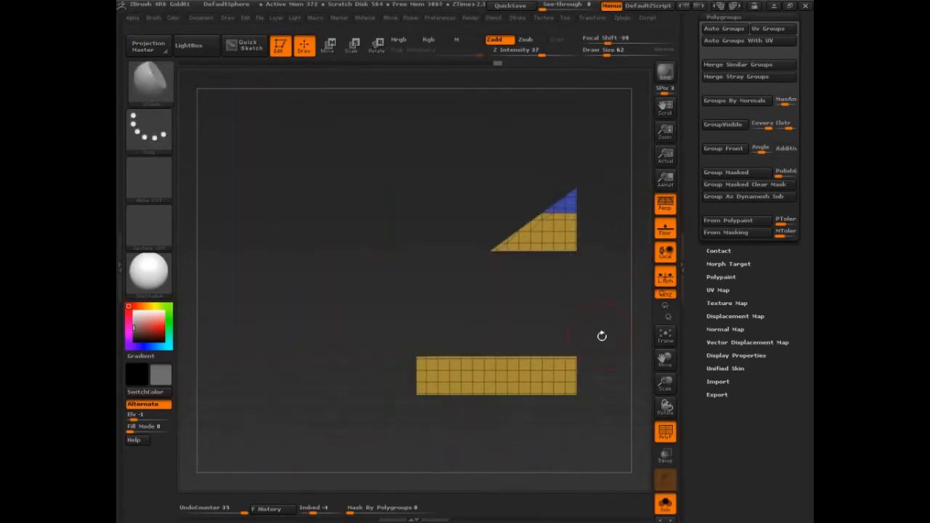
{"action": "left_click_drag", "start_coordinate": [609, 429], "coordinate": [373, 346], "text": "ctrl+alt+shift"}
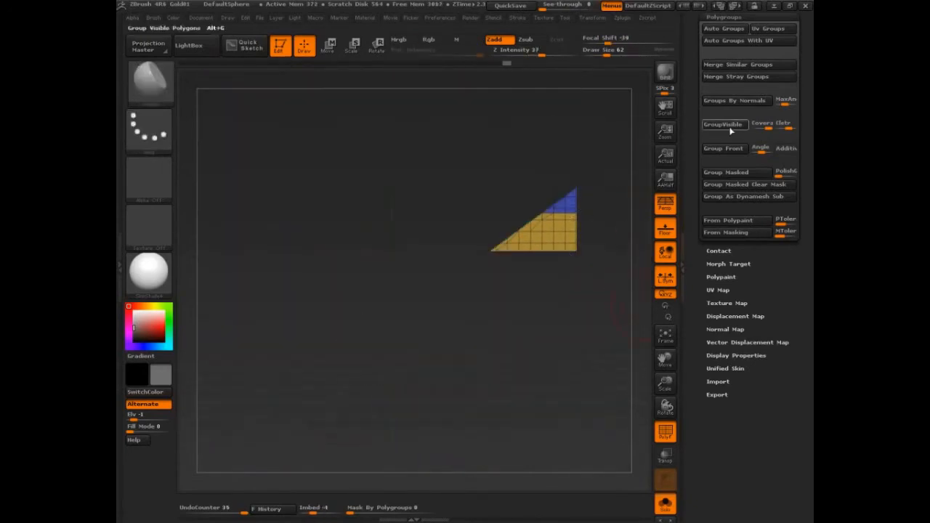
{"action": "left_click", "coordinate": [727, 125]}
{"action": "left_click", "coordinate": [609, 259], "text": "ctrl+shift"}
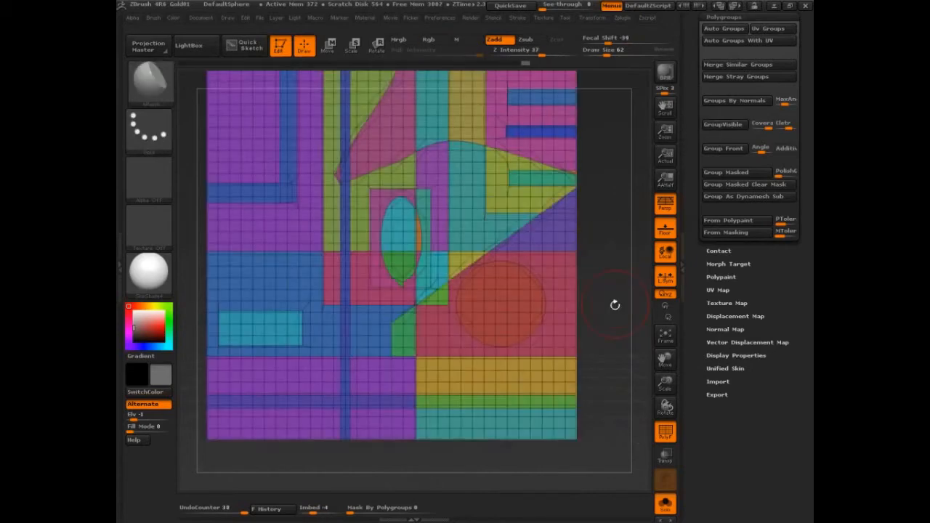
Isolate the pieces of the central oval, merge them into one polygroup, and unhide the whole plane.
{"action": "left_click_drag", "start_coordinate": [615, 305], "coordinate": [629, 333], "text": "alt"}
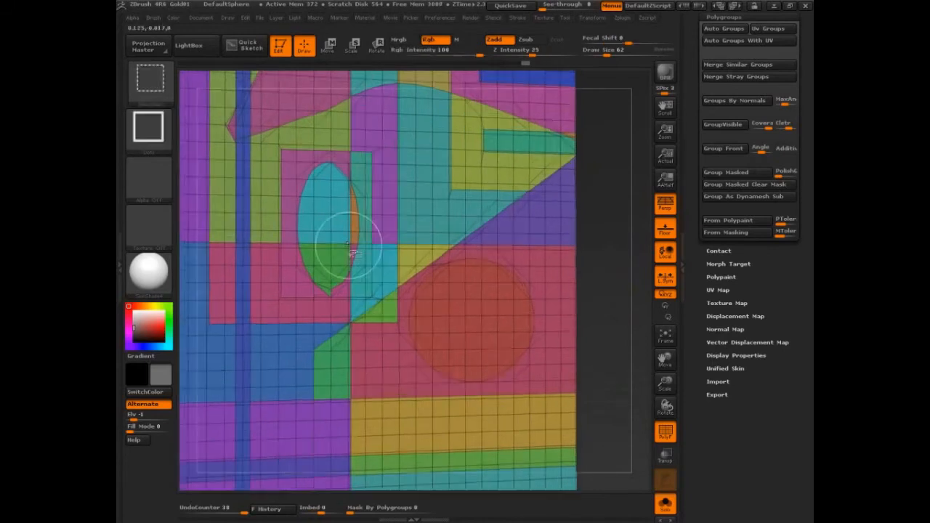
{"action": "left_click", "coordinate": [343, 242], "text": "ctrl+shift"}
{"action": "left_click", "coordinate": [723, 124]}
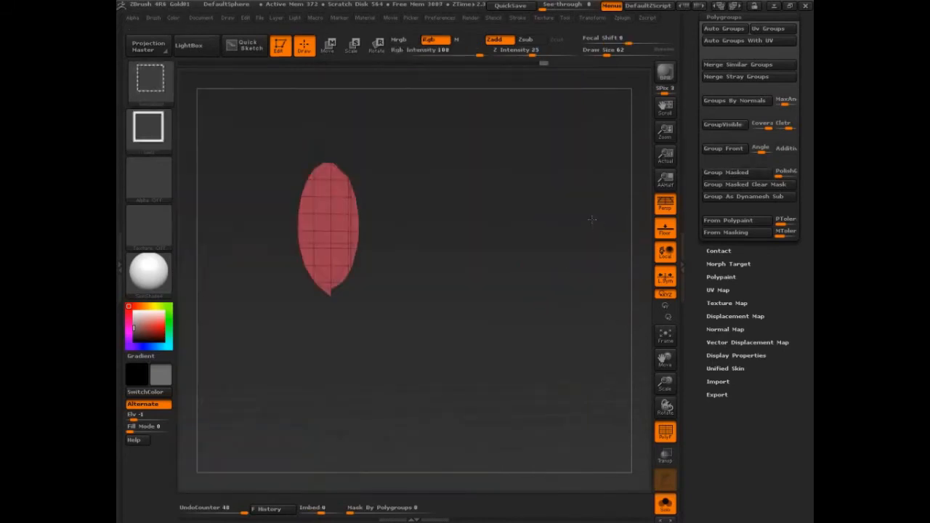
{"action": "left_click", "coordinate": [593, 222], "text": "ctrl+shift"}
Isolate the rectangular frame around the oval, merge its pieces into one polygroup, and unhide the whole plane.
{"action": "left_click_drag", "start_coordinate": [617, 276], "coordinate": [411, 179]}
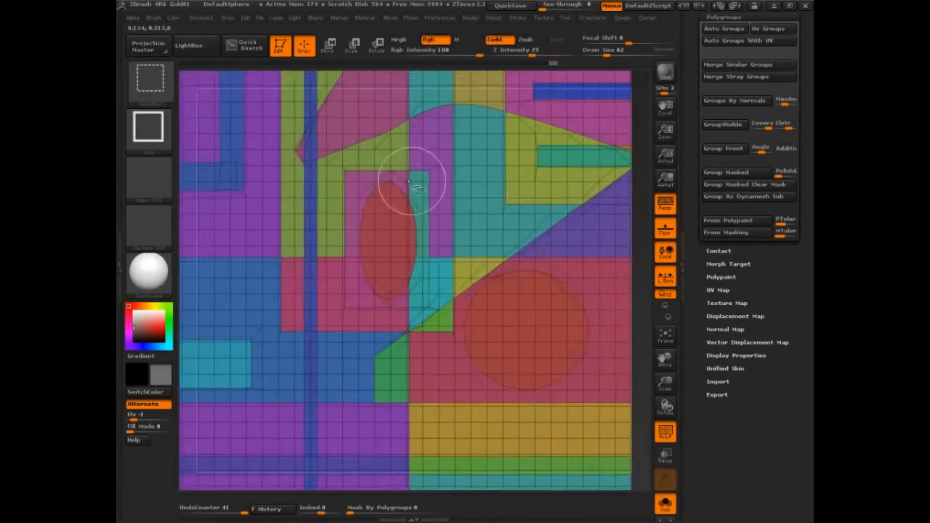
{"action": "left_click", "coordinate": [411, 179], "text": "ctrl+shift"}
{"action": "left_click", "coordinate": [612, 152], "text": "ctrl+shift"}
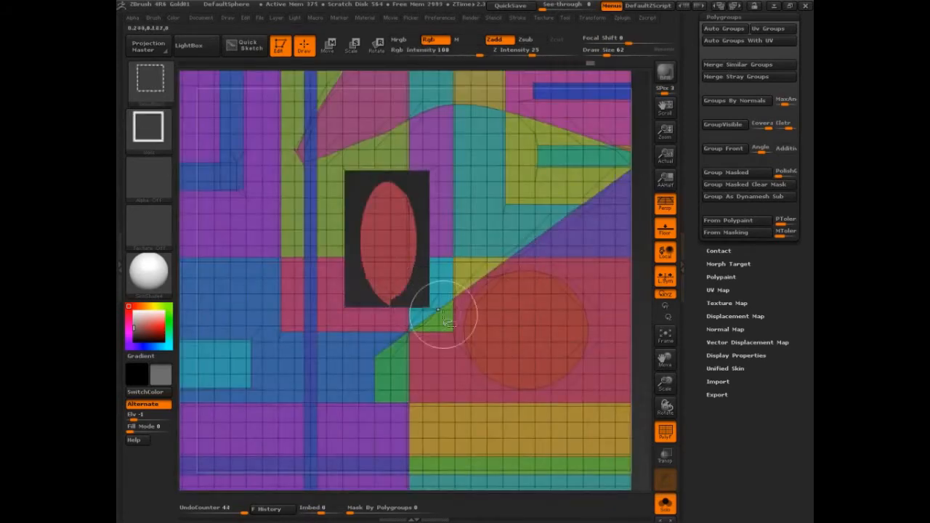
{"action": "left_click", "coordinate": [632, 240], "text": "ctrl+shift"}
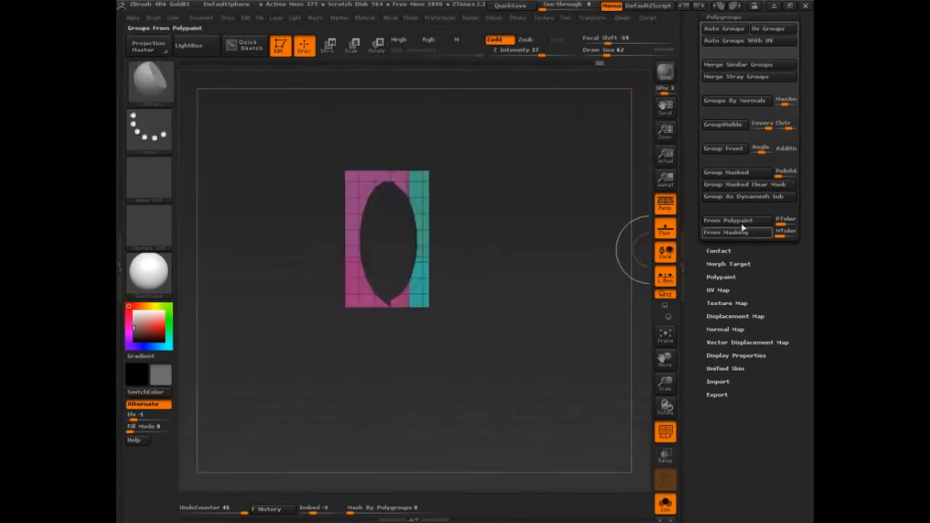
{"action": "key", "text": "ctrl+w"}
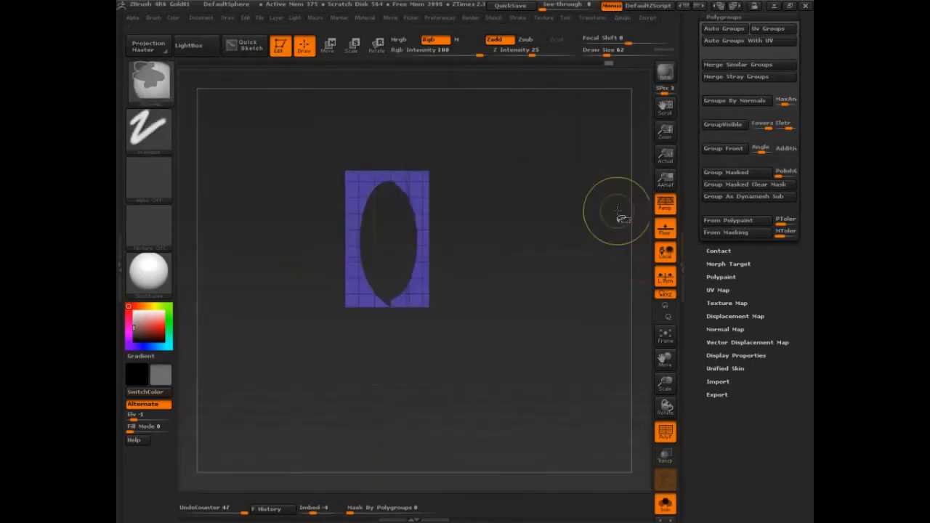
{"action": "left_click", "coordinate": [618, 214], "text": "ctrl+shift"}
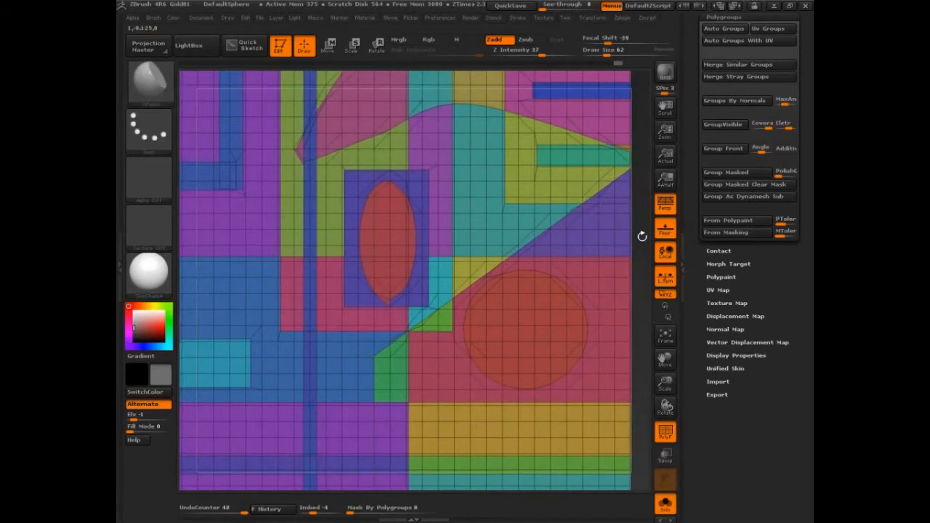
Run Panel Loops on the whole plane with polish 5 and leave a snapshot of the panels on the canvas for comparison.
{"action": "key", "text": "f"}
{"action": "left_click", "coordinate": [724, 16]}
{"action": "left_click", "coordinate": [723, 30]}
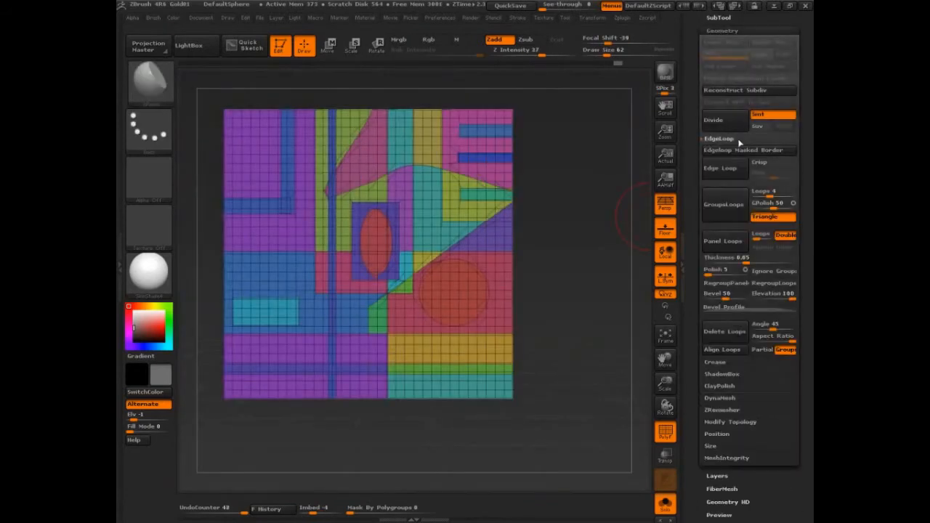
{"action": "left_click", "coordinate": [725, 247]}
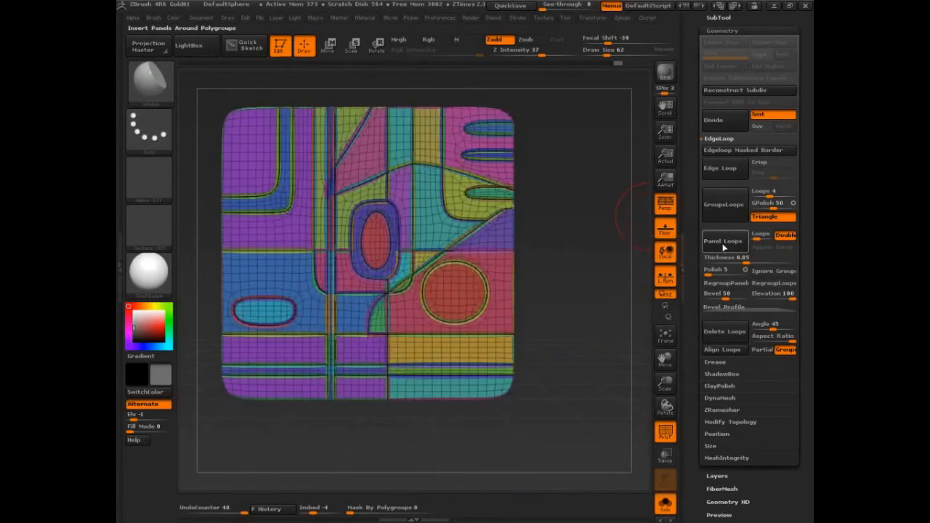
{"action": "key", "text": "shift+f"}
{"action": "left_click_drag", "start_coordinate": [592, 326], "coordinate": [480, 356]}
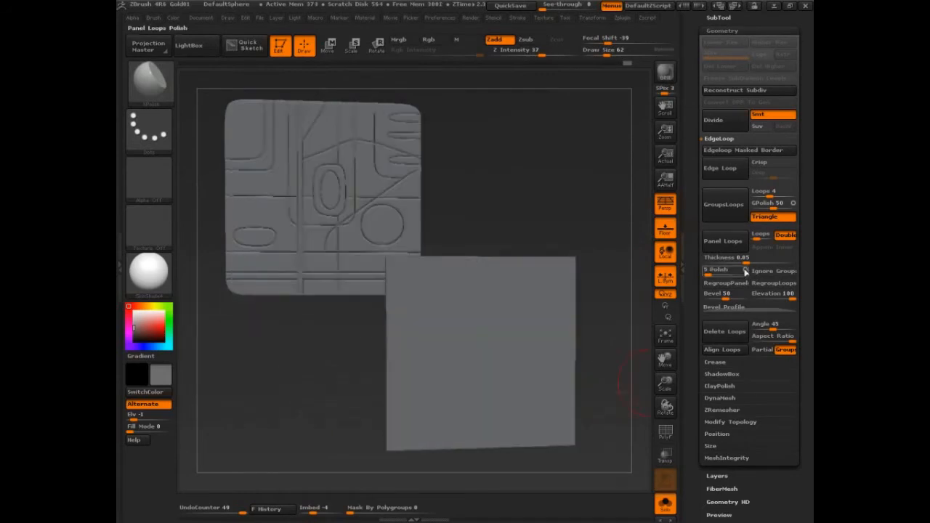
Set the panel polish to 0, run Panel Loops on the plane again, and clear the comparison snapshot from the canvas.
{"action": "left_click", "coordinate": [725, 247]}
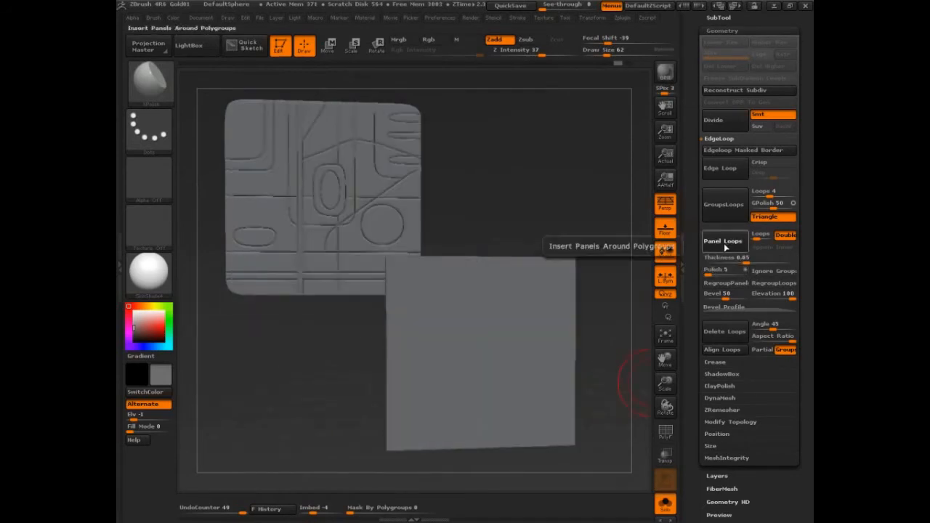
{"action": "key", "text": "ctrl"}
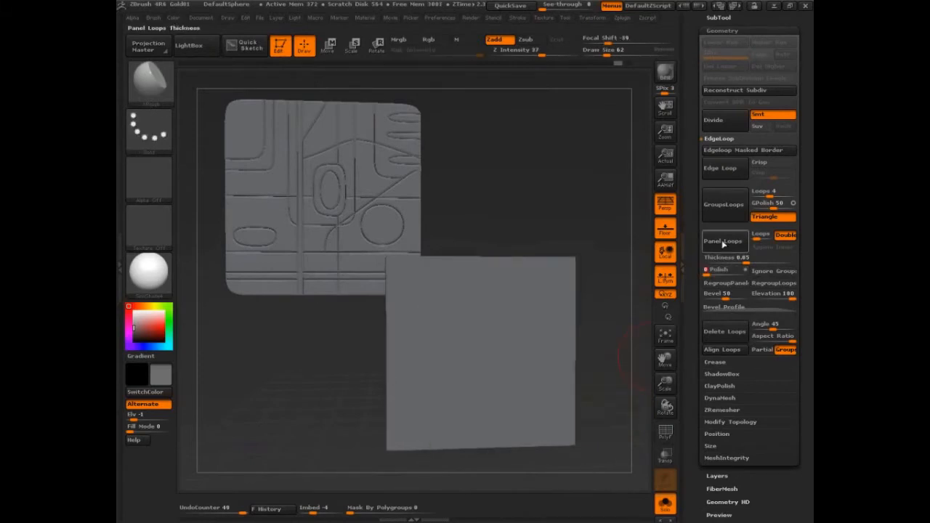
{"action": "left_click", "coordinate": [721, 244]}
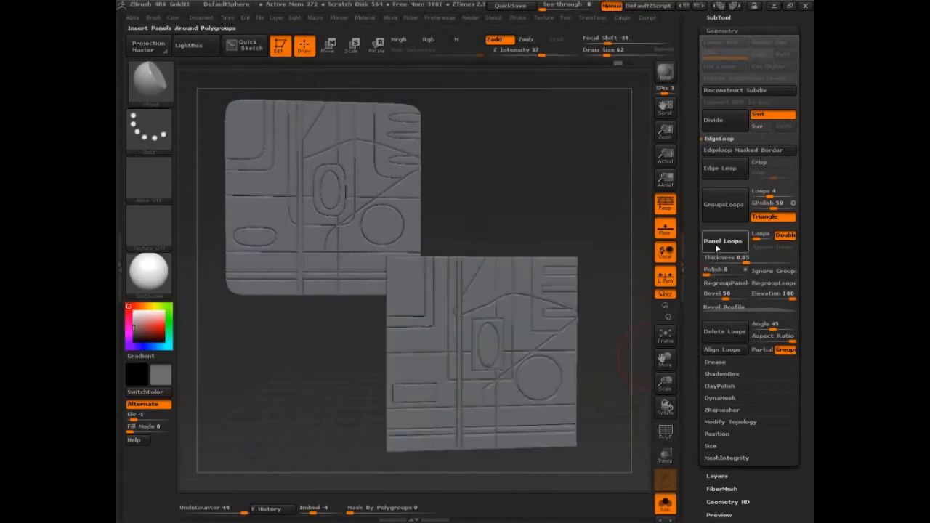
{"action": "left_click", "coordinate": [571, 378], "text": "ctrl+shift"}
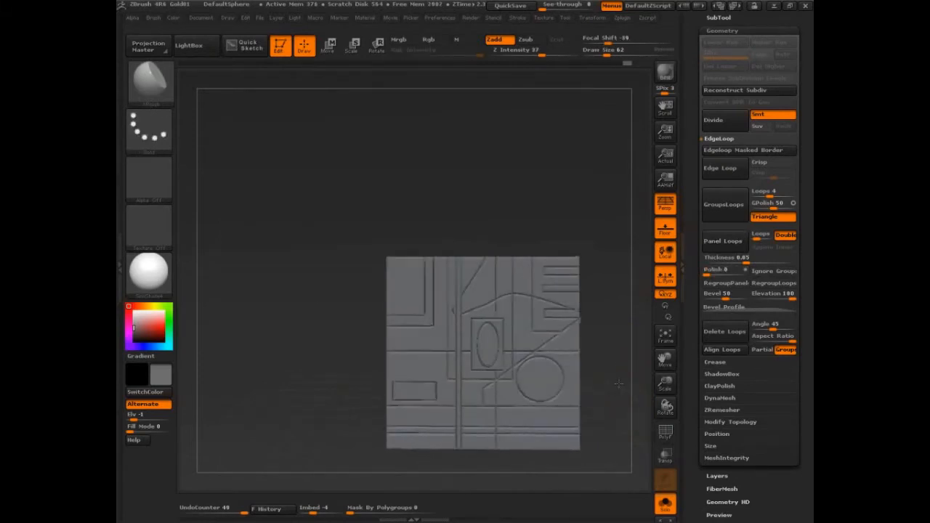
{"action": "left_click_drag", "start_coordinate": [618, 383], "coordinate": [619, 349], "text": "alt"}
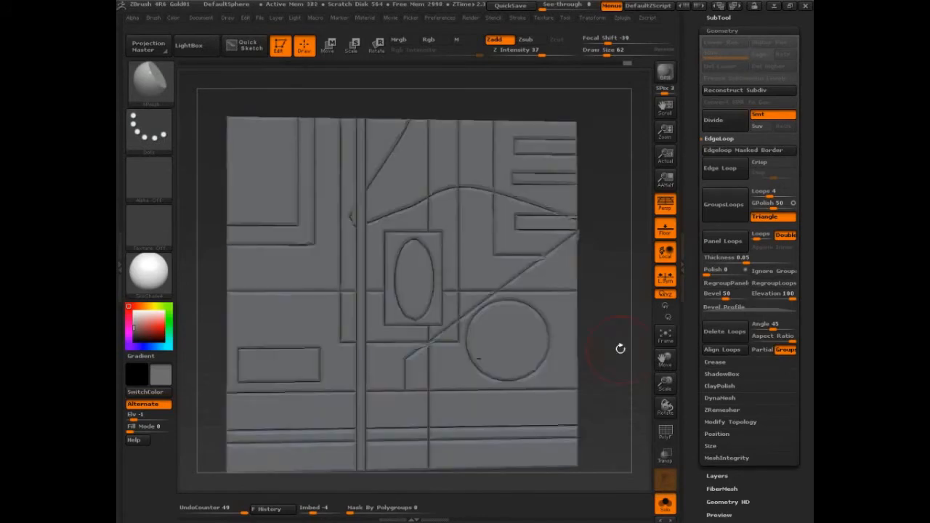
{"action": "key", "text": "shift+f"}
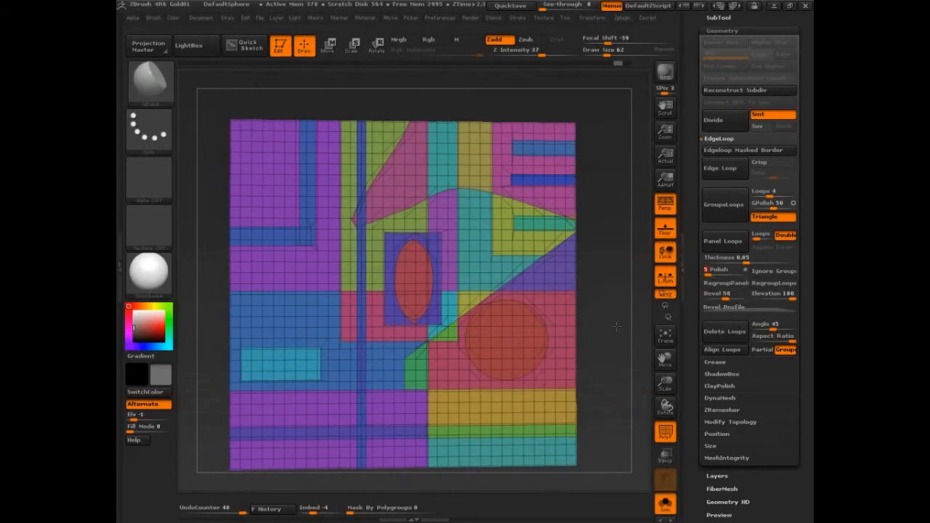
{"action": "key", "text": "ctrl+shift"}
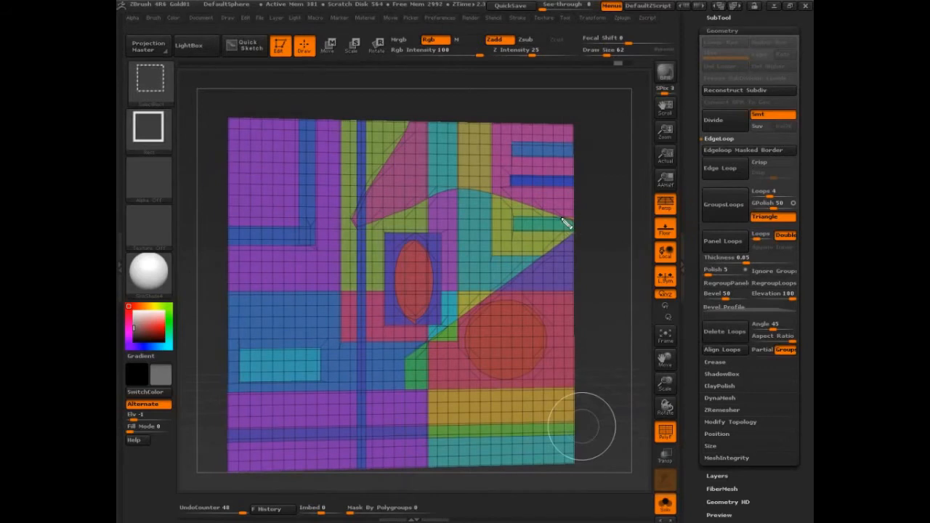
{"action": "mouse_move", "coordinate": [548, 216]}
{"action": "left_mouse_down", "text": "ctrl+shift"}
{"action": "mouse_move", "coordinate": [461, 187]}
{"action": "mouse_move", "coordinate": [356, 225]}
{"action": "mouse_move", "coordinate": [424, 127]}
{"action": "mouse_move", "coordinate": [418, 121]}
{"action": "left_mouse_up", "text": "ctrl+shift"}
{"action": "mouse_move", "coordinate": [316, 121]}
{"action": "left_mouse_down"}
{"action": "mouse_move", "coordinate": [270, 249]}
{"action": "mouse_move", "coordinate": [236, 248]}
{"action": "left_mouse_up"}
{"action": "left_click_drag", "start_coordinate": [236, 348], "coordinate": [255, 381]}
{"action": "left_click_drag", "start_coordinate": [580, 231], "coordinate": [411, 398]}
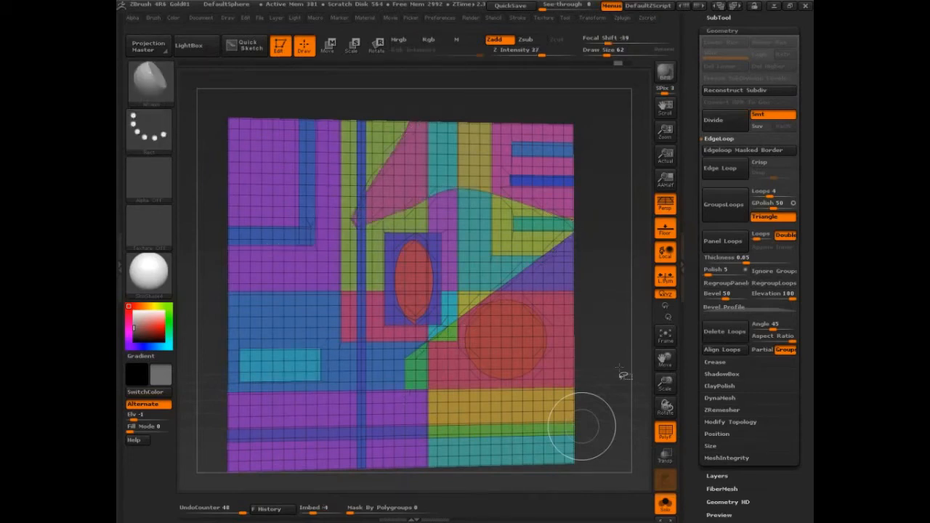
{"action": "mouse_move", "coordinate": [622, 375]}
{"action": "left_mouse_down"}
{"action": "mouse_move", "coordinate": [623, 367]}
{"action": "mouse_move", "coordinate": [643, 389]}
{"action": "left_mouse_up"}
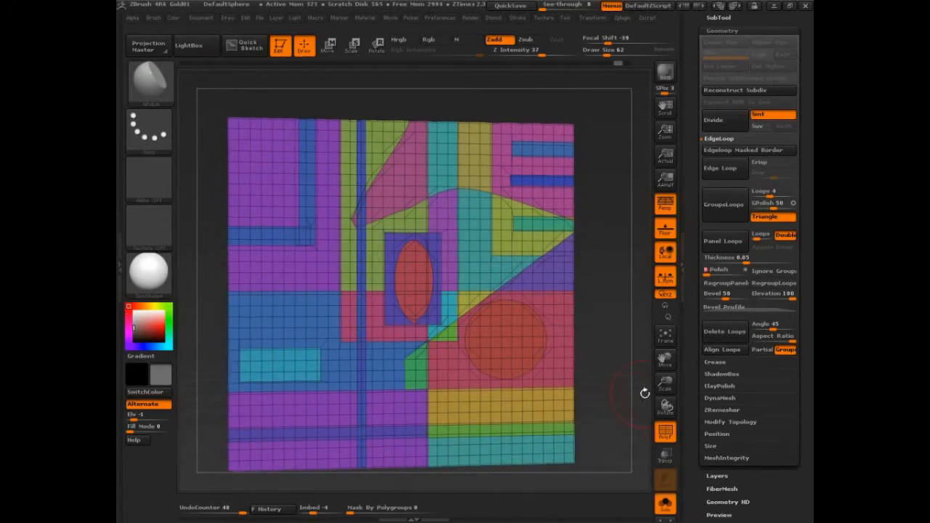
Run Panel Loops on the plane with polish 0 and check the borders around the large circle.
{"action": "left_click", "coordinate": [723, 242]}
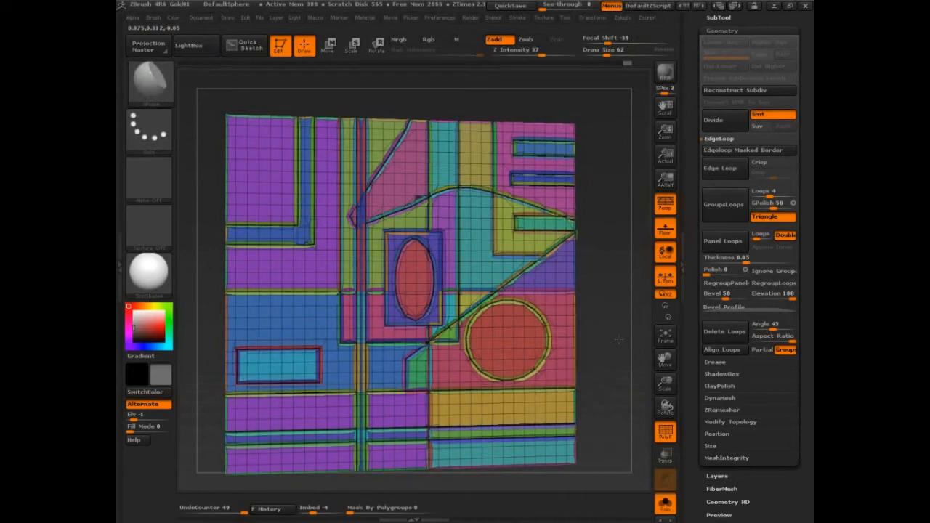
{"action": "mouse_move", "coordinate": [618, 340]}
{"action": "left_mouse_down", "text": "alt"}
{"action": "mouse_move", "coordinate": [554, 324]}
{"action": "mouse_move", "coordinate": [621, 333]}
{"action": "left_mouse_up", "text": "alt"}
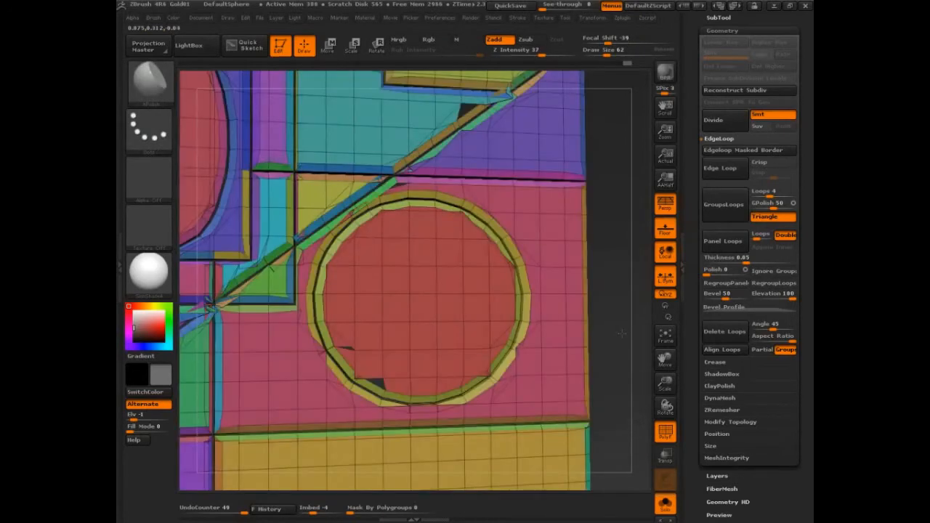
{"action": "mouse_move", "coordinate": [465, 212]}
{"action": "left_mouse_down", "text": "ctrl+shift"}
{"action": "mouse_move", "coordinate": [508, 254]}
{"action": "mouse_move", "coordinate": [373, 226]}
{"action": "left_mouse_up", "text": "ctrl+shift"}
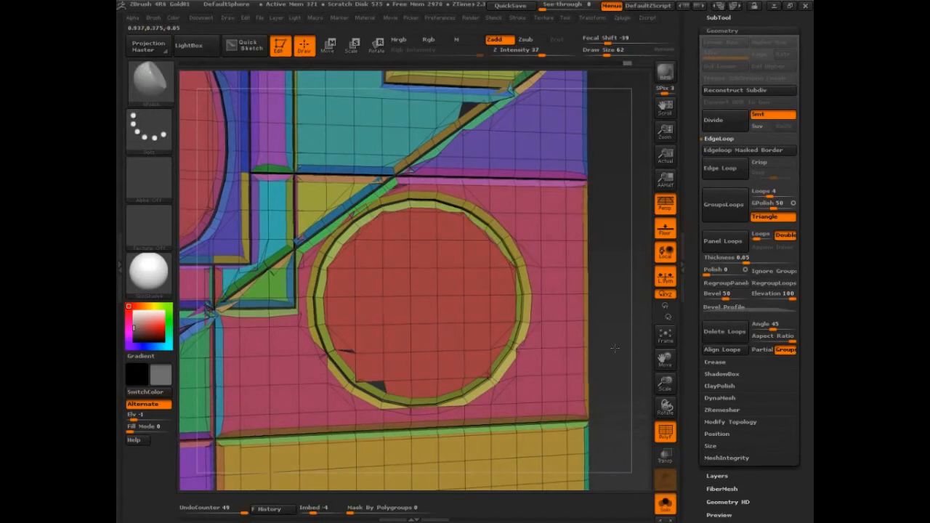
Divide the panelled mesh once and review the smoothed panels with and without the polygroup display.
{"action": "left_click", "coordinate": [712, 169]}
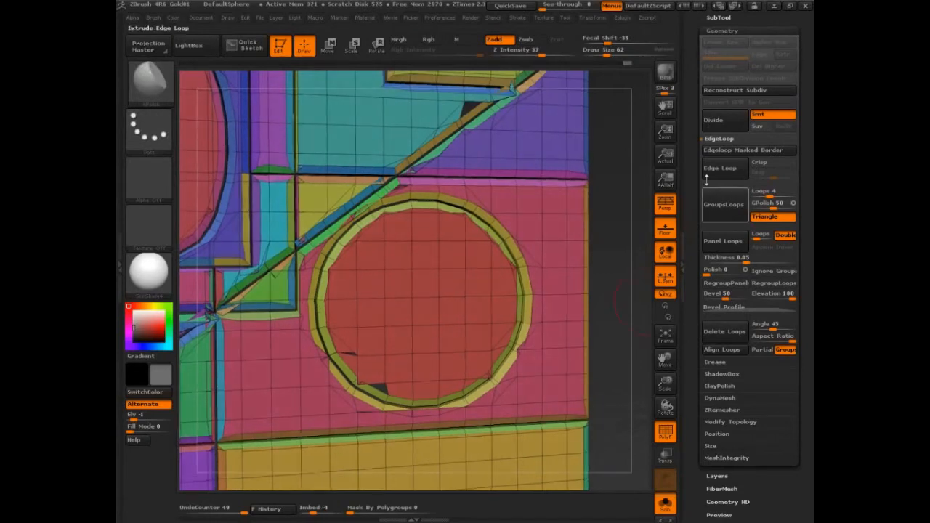
{"action": "left_click", "coordinate": [719, 123]}
{"action": "key", "text": "shift+f"}
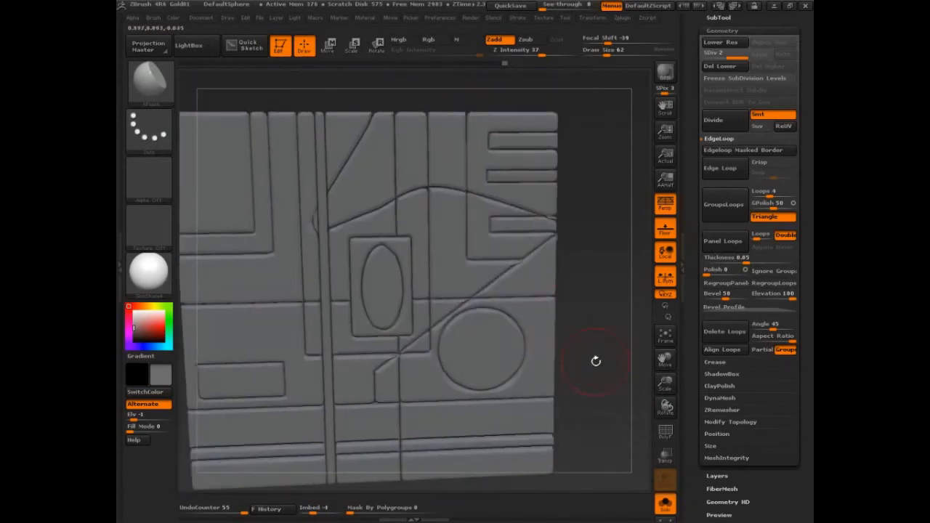
{"action": "left_click_drag", "start_coordinate": [595, 361], "coordinate": [623, 363]}
{"action": "key", "text": "f"}
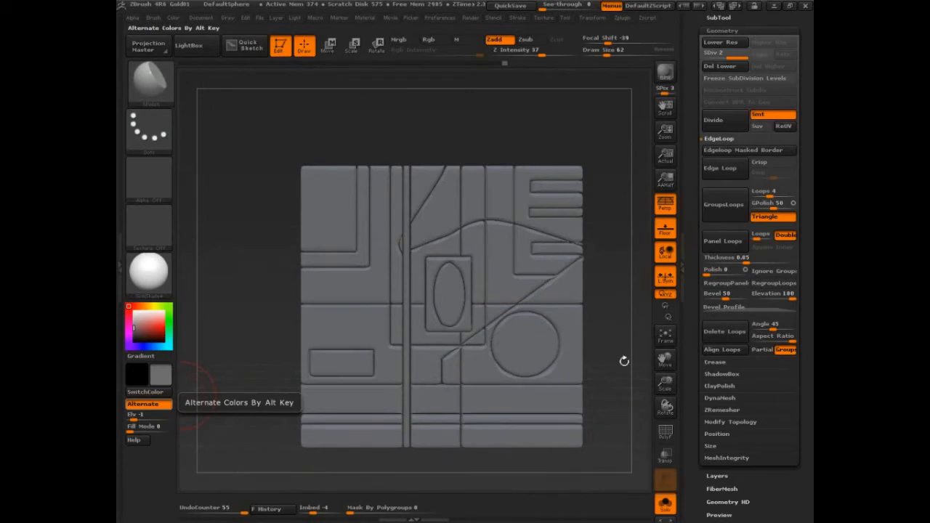
{"action": "left_click_drag", "start_coordinate": [624, 361], "coordinate": [599, 331]}
{"action": "key", "text": "shift+f"}
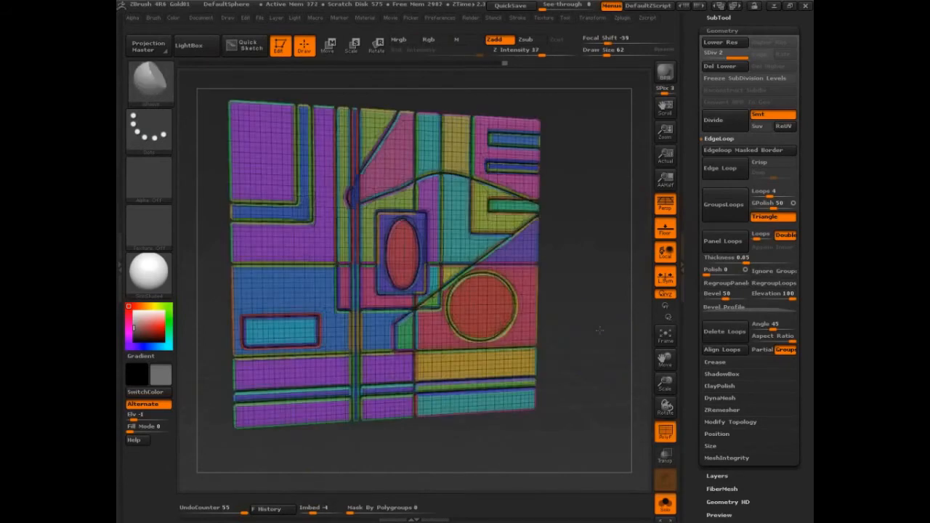
{"action": "left_click_drag", "start_coordinate": [598, 330], "coordinate": [592, 355]}
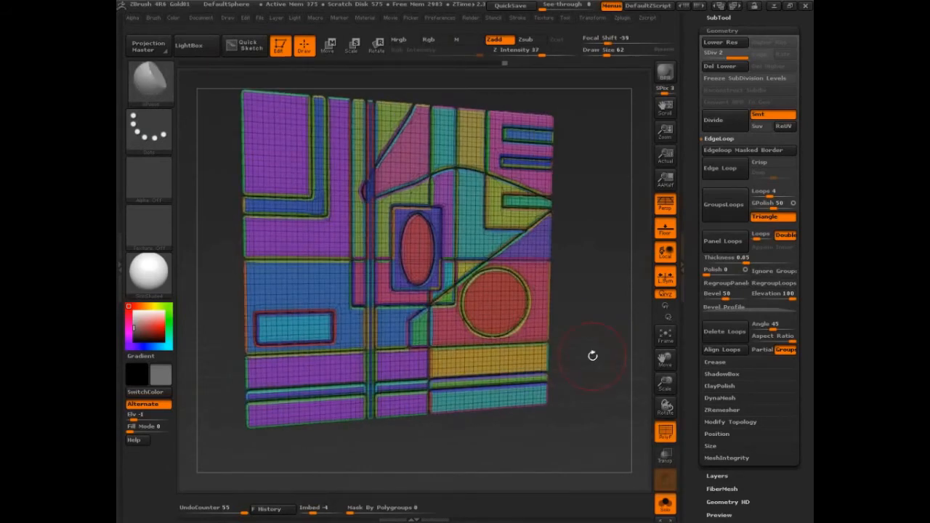
Undo the subdivision and the panel loops to restore the flat plane with its merged polygroups.
{"action": "key", "text": "shift"}
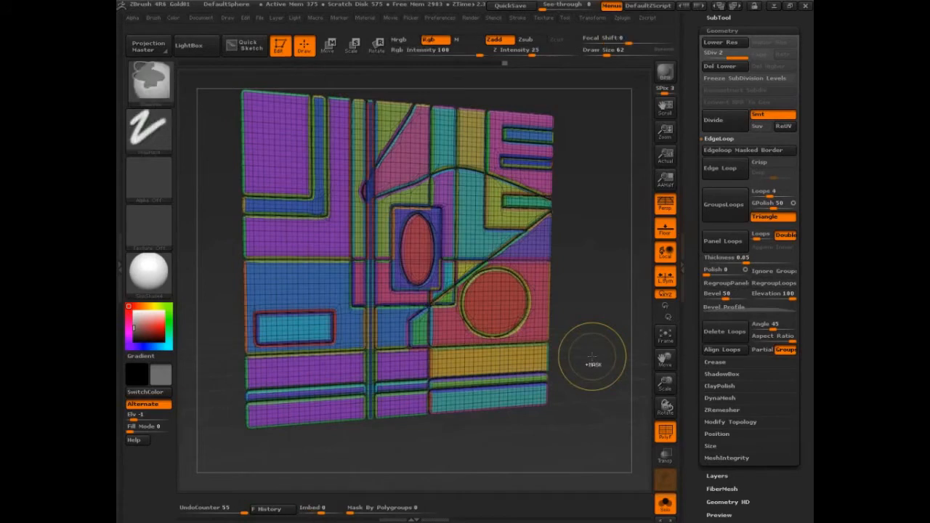
{"action": "key", "text": "ctrl+z"}
{"action": "key", "text": "shift"}
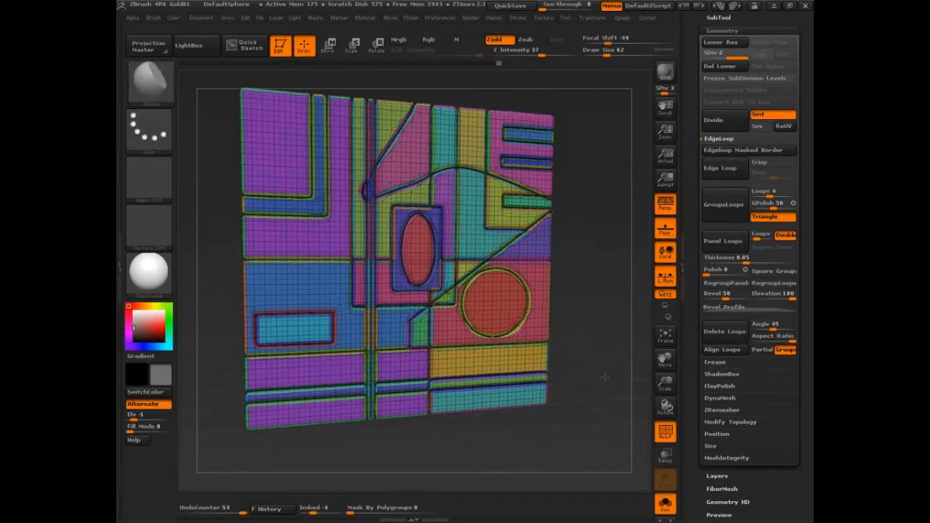
{"action": "key", "text": "ctrl+z"}
{"action": "key", "text": "ctrl+z"}
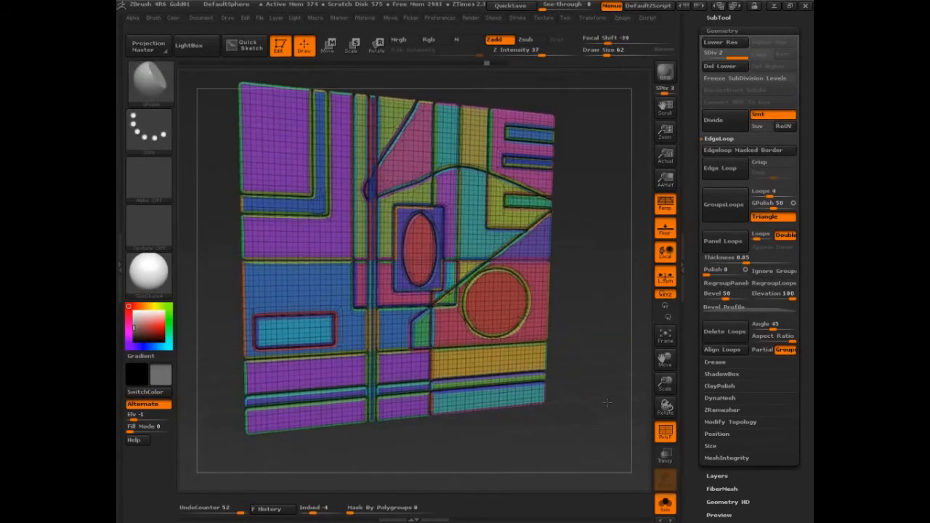
{"action": "key", "text": "ctrl+z"}
{"action": "key", "text": "ctrl+z"}
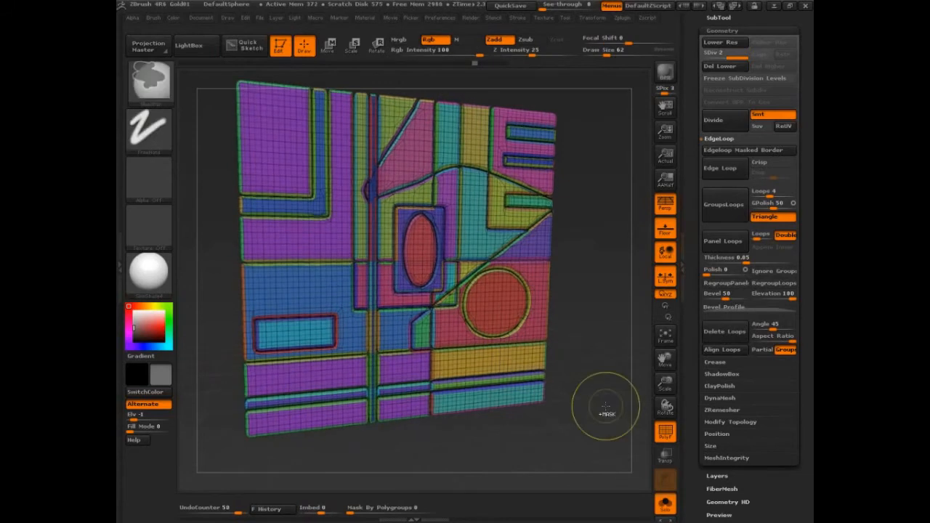
{"action": "key", "text": "ctrl+z"}
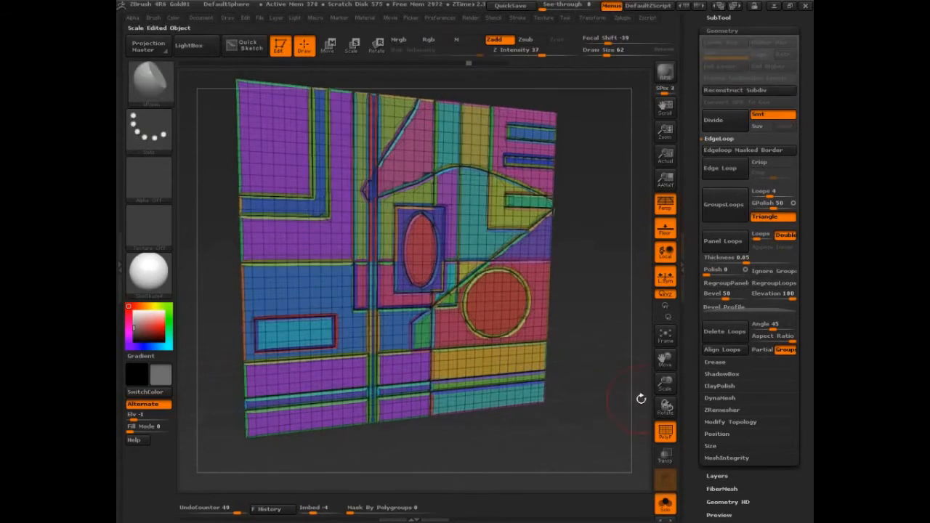
{"action": "key", "text": "ctrl+z"}
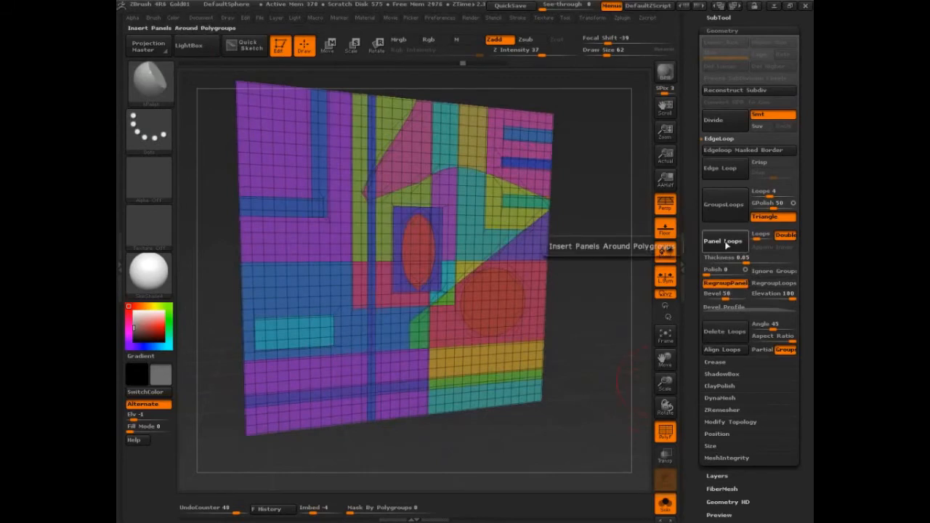
Run Panel Loops with RegroupPanels enabled and polish 0 so all panel faces share one polygroup.
{"action": "left_click", "coordinate": [726, 245]}
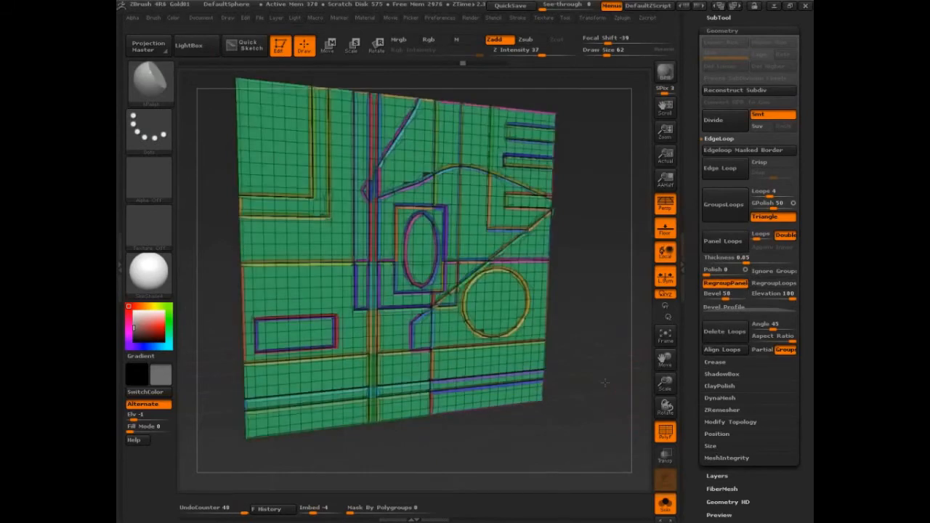
{"action": "key", "text": "shift+f"}
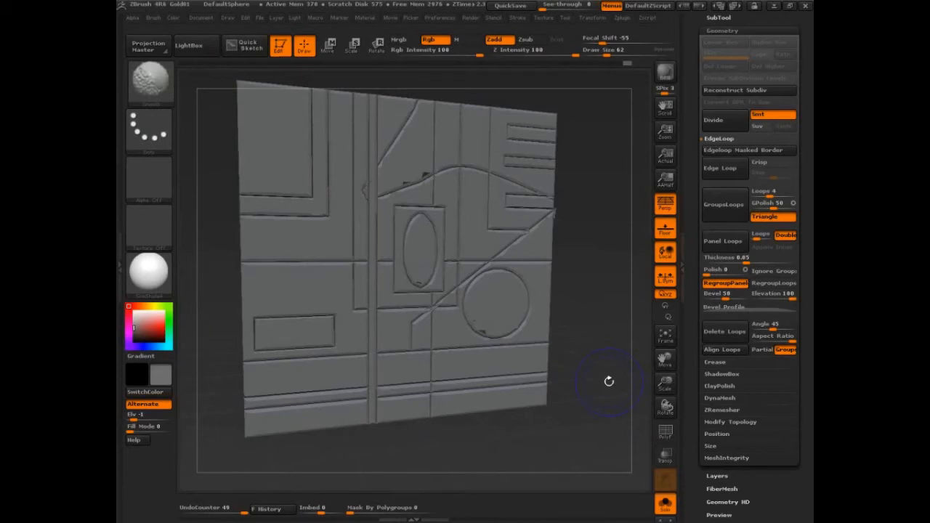
{"action": "key", "text": "shift+f"}
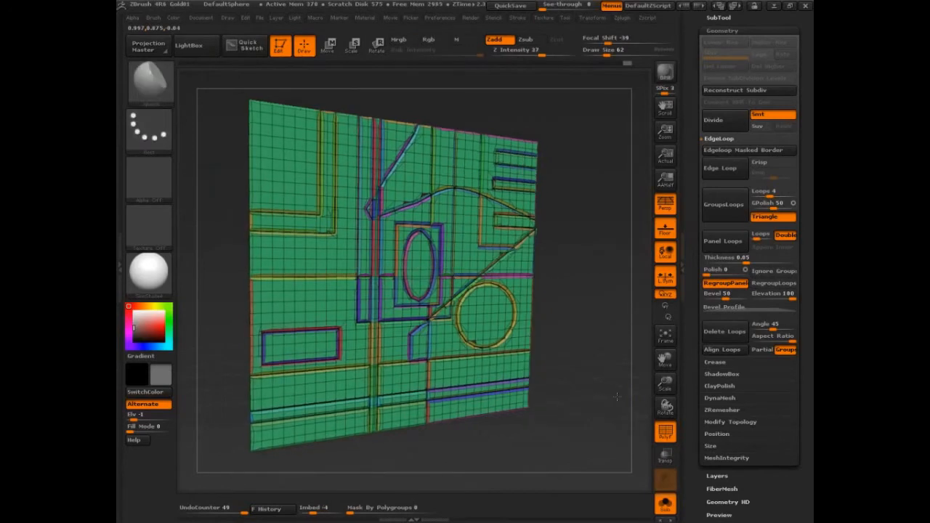
Try pulling the green panel faces outward with the Move transpose line to deepen the grooves, and undo the move.
{"action": "key", "text": "w"}
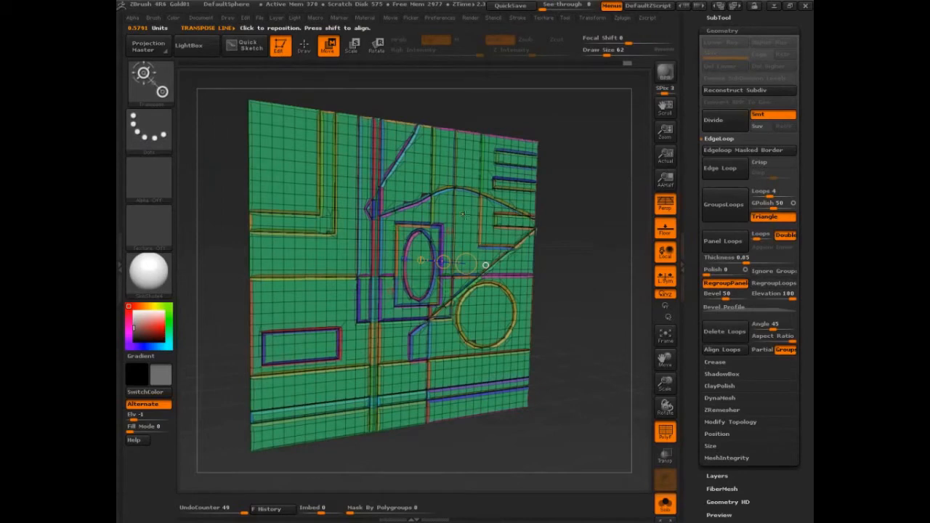
{"action": "left_click_drag", "start_coordinate": [464, 215], "coordinate": [539, 210]}
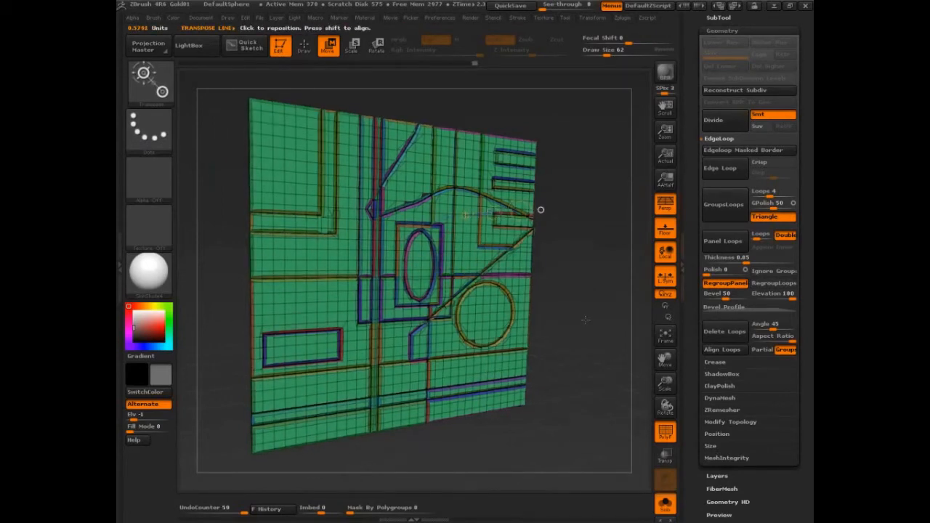
{"action": "left_click_drag", "start_coordinate": [585, 320], "coordinate": [596, 303]}
{"action": "key", "text": "shift+f"}
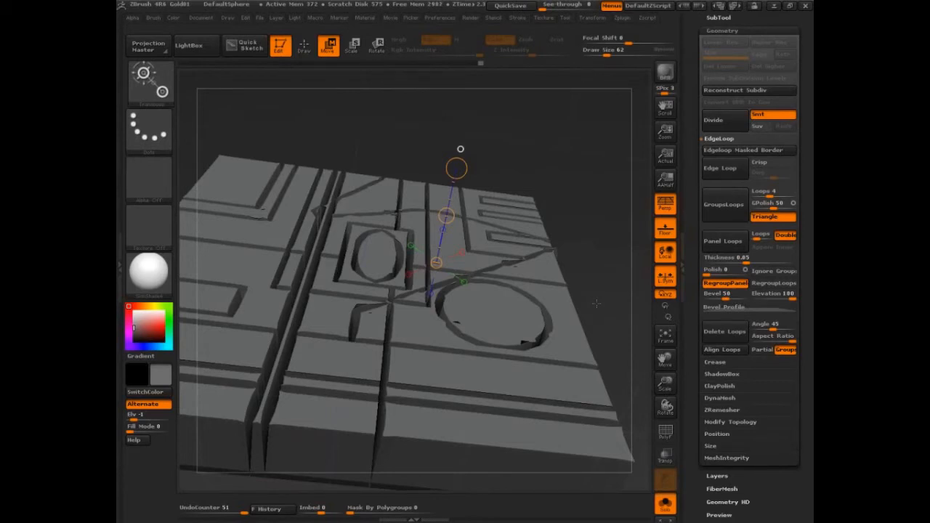
{"action": "key", "text": "shift+f"}
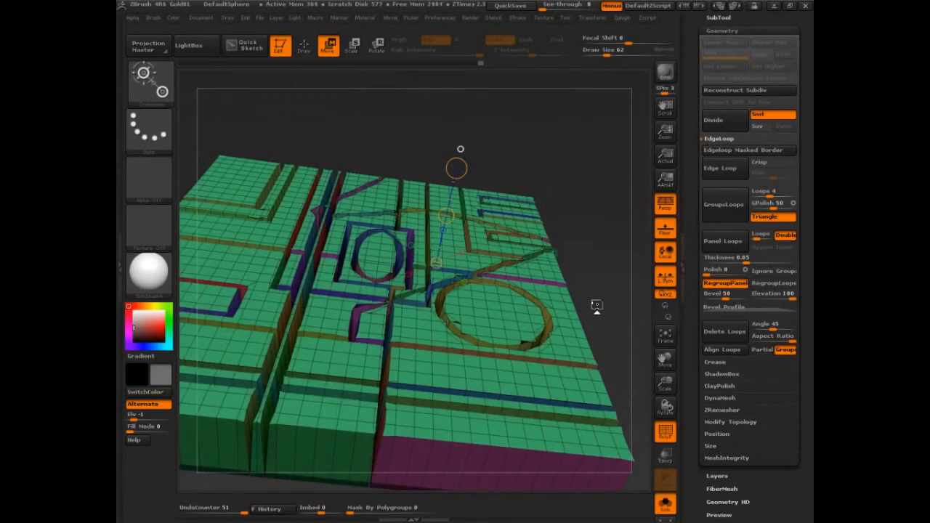
{"action": "key", "text": "ctrl"}
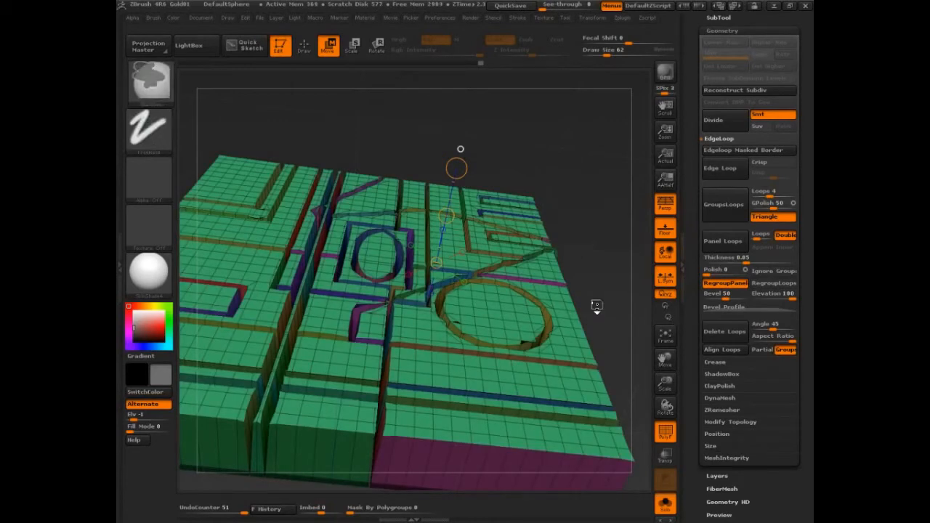
{"action": "key", "text": "ctrl+z"}
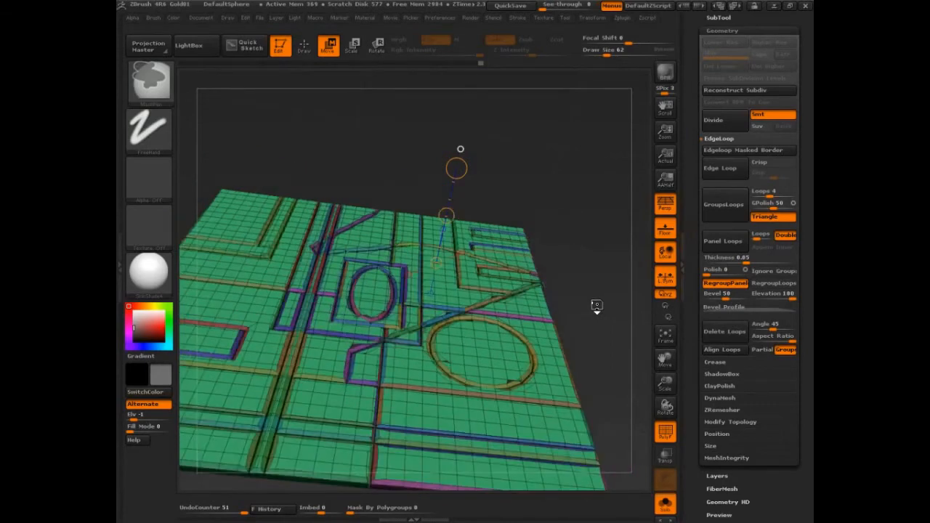
Raise the green panel faces to deepen the grooves, and smooth the mesh with Polish By Features.
{"action": "key", "text": "ctrl+z"}
{"action": "key", "text": "ctrl+shift+z"}
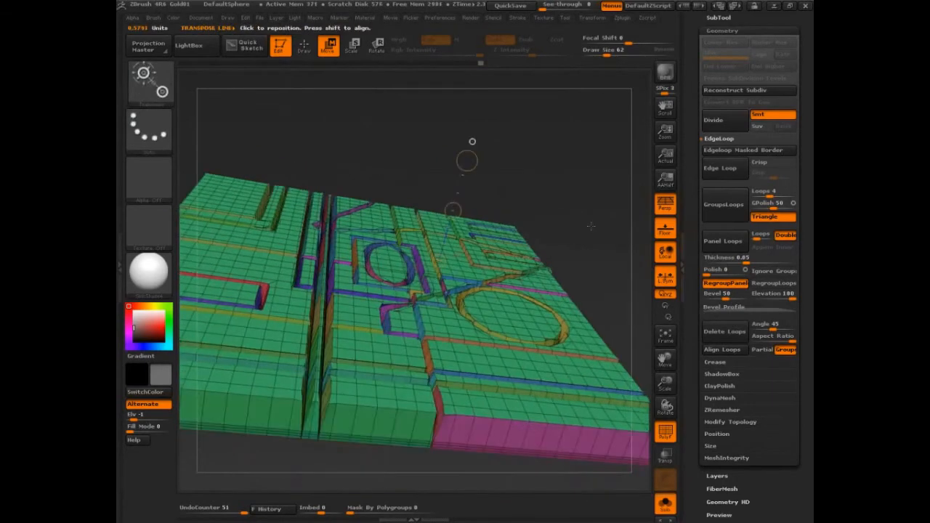
{"action": "scroll", "coordinate": [748, 218], "scroll_direction": "down", "scroll_amount": 5}
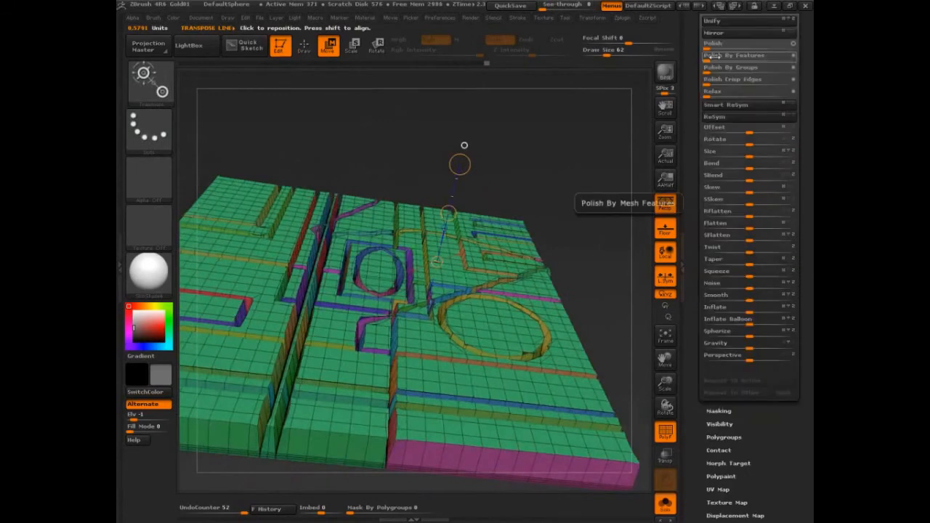
{"action": "left_click", "coordinate": [736, 55]}
{"action": "key", "text": "shift+f"}
{"action": "left_click_drag", "start_coordinate": [706, 56], "coordinate": [772, 56]}
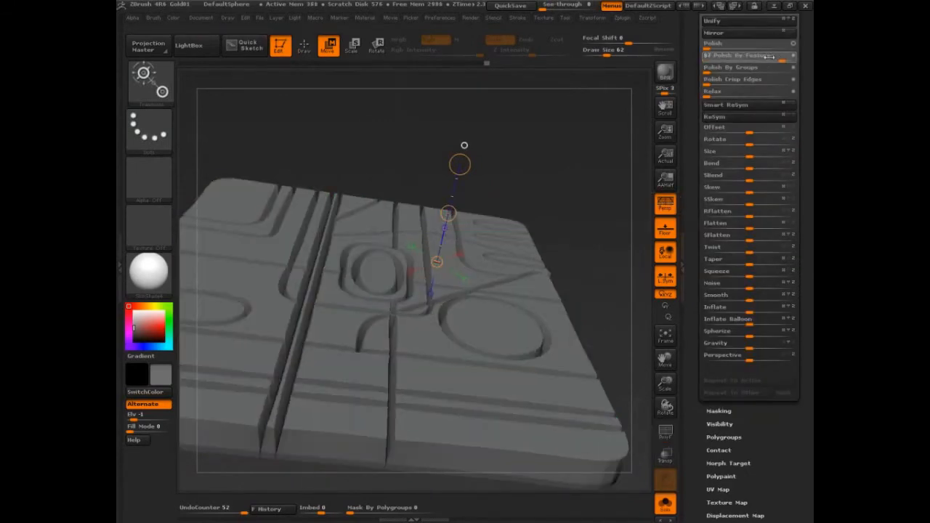
{"action": "left_click_drag", "start_coordinate": [769, 56], "coordinate": [769, 56]}
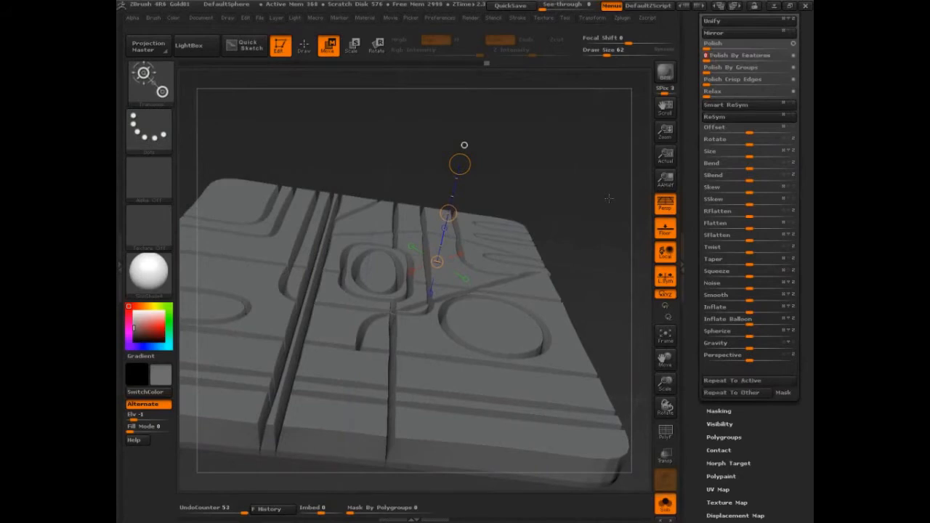
Inspect the polished panels and the large circular groove with and without the polygroup display.
{"action": "left_click_drag", "start_coordinate": [609, 198], "coordinate": [739, 56]}
{"action": "key", "text": "ctrl"}
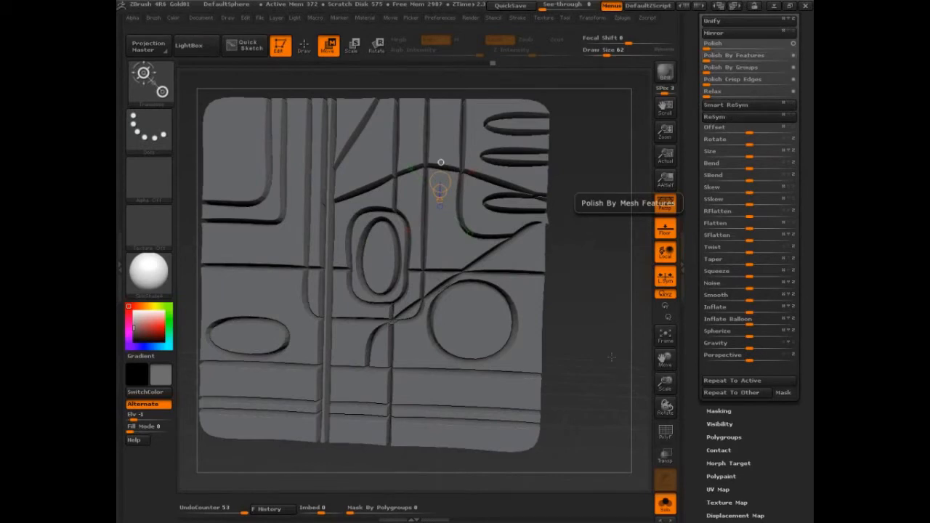
{"action": "left_click_drag", "start_coordinate": [610, 356], "coordinate": [614, 307]}
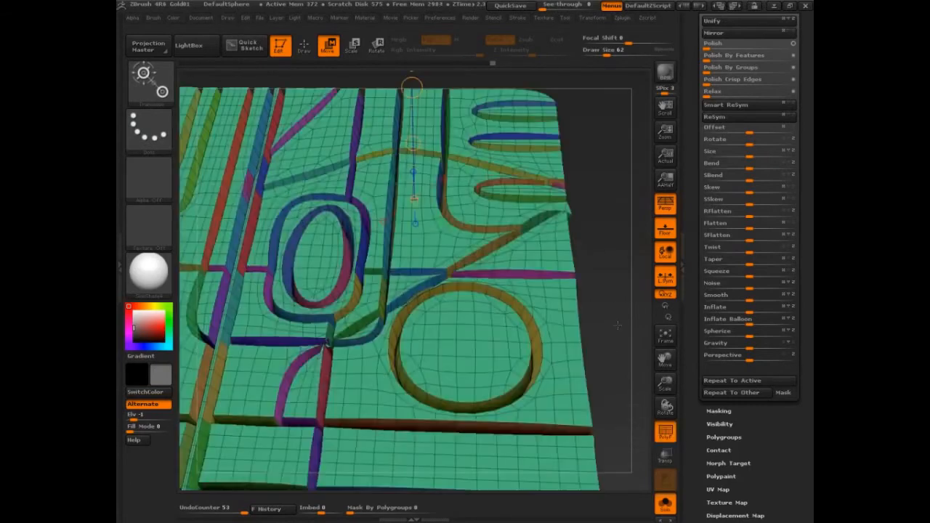
{"action": "key", "text": "shift+f"}
{"action": "mouse_move", "coordinate": [465, 287]}
{"action": "left_mouse_down", "text": "ctrl+shift"}
{"action": "mouse_move", "coordinate": [523, 342]}
{"action": "mouse_move", "coordinate": [393, 342]}
{"action": "mouse_move", "coordinate": [509, 396]}
{"action": "mouse_move", "coordinate": [418, 304]}
{"action": "mouse_move", "coordinate": [473, 415]}
{"action": "mouse_move", "coordinate": [516, 393]}
{"action": "mouse_move", "coordinate": [406, 349]}
{"action": "mouse_move", "coordinate": [384, 373]}
{"action": "left_mouse_up", "text": "ctrl+shift"}
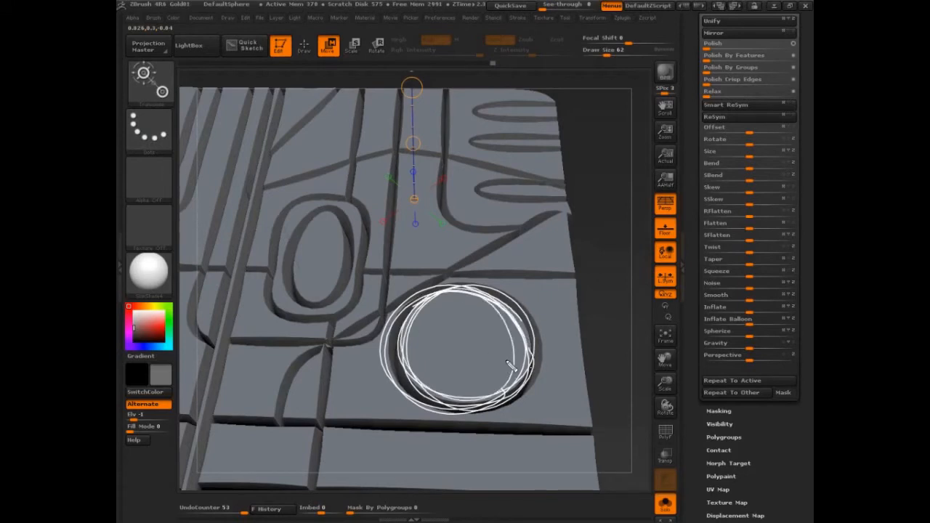
{"action": "mouse_move", "coordinate": [776, 67]}
{"action": "left_mouse_down"}
{"action": "mouse_move", "coordinate": [686, 67]}
{"action": "mouse_move", "coordinate": [778, 50]}
{"action": "left_mouse_up"}
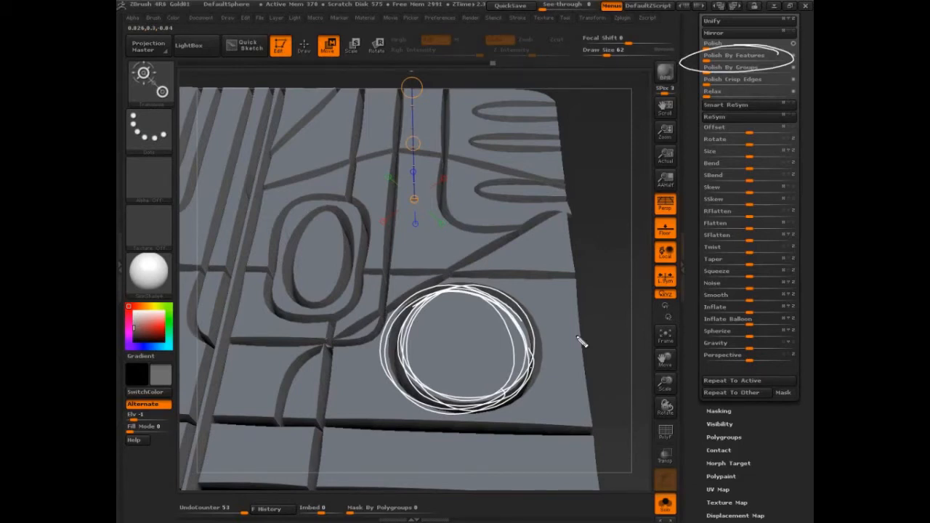
{"action": "key", "text": "Escape"}
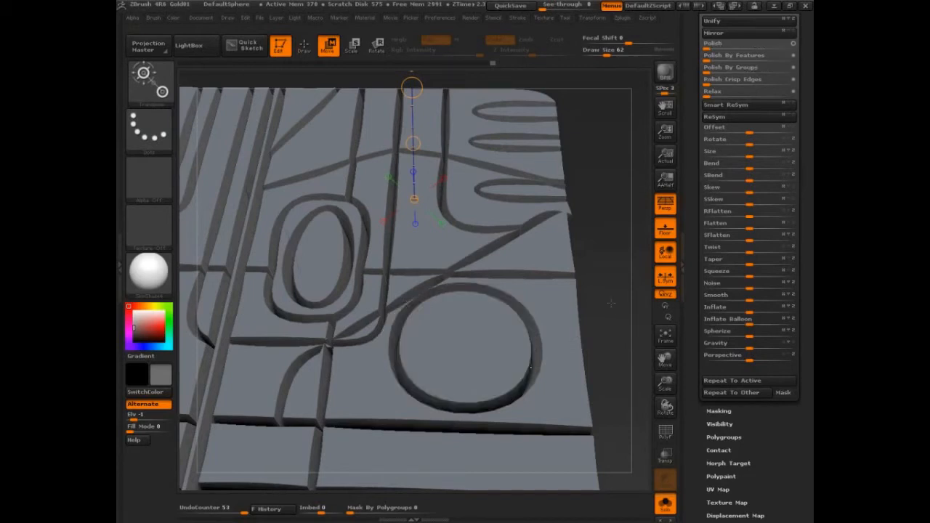
Undo the feature polish and the panel move, and show the polygroups of the panelled mesh again.
{"action": "left_click_drag", "start_coordinate": [611, 304], "coordinate": [668, 247]}
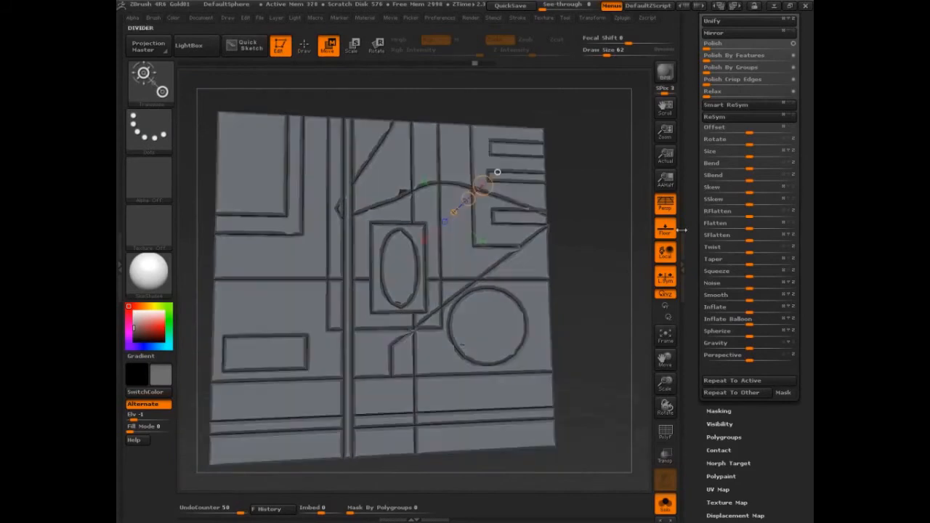
{"action": "left_click", "coordinate": [719, 10]}
{"action": "left_click", "coordinate": [727, 121]}
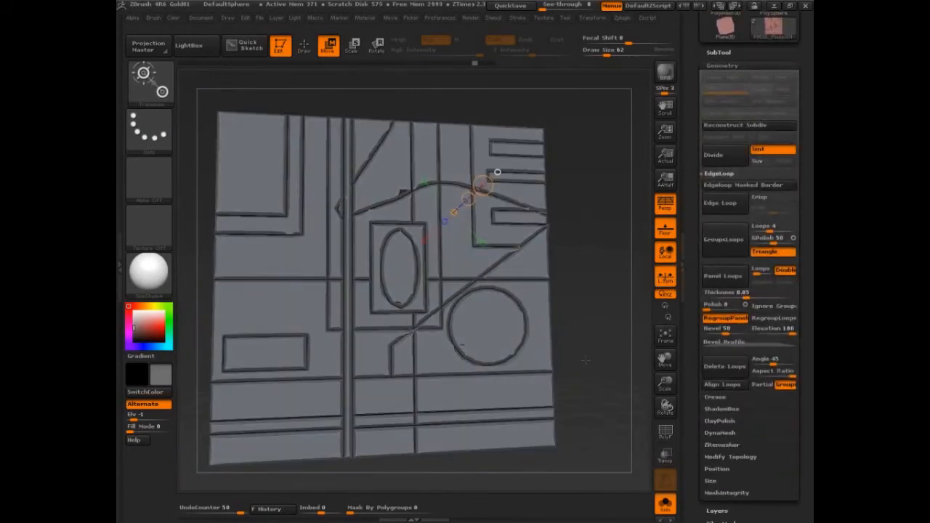
{"action": "key", "text": "shift+f"}
{"action": "left_click_drag", "start_coordinate": [585, 360], "coordinate": [598, 407]}
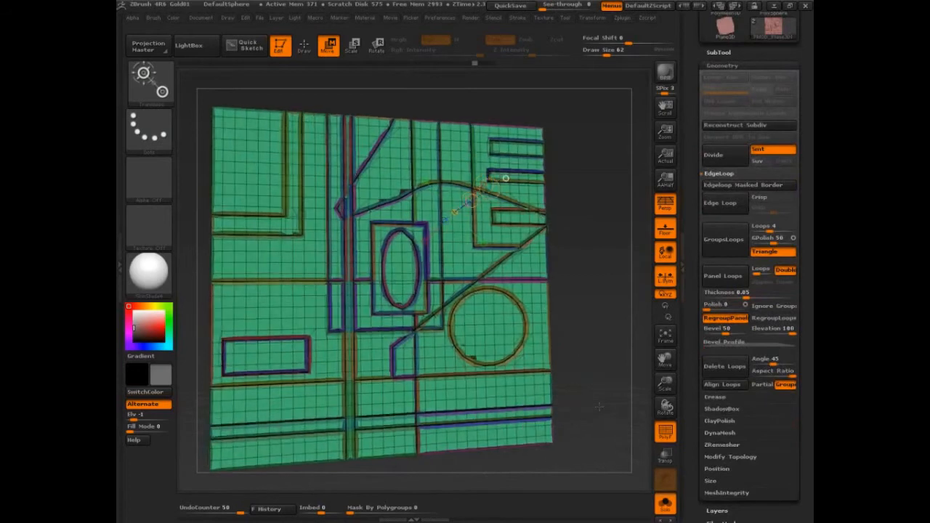
Return to the flat plane and run Panel Loops with RegroupPanels disabled so each panel keeps its own polygroup.
{"action": "left_click", "coordinate": [725, 317]}
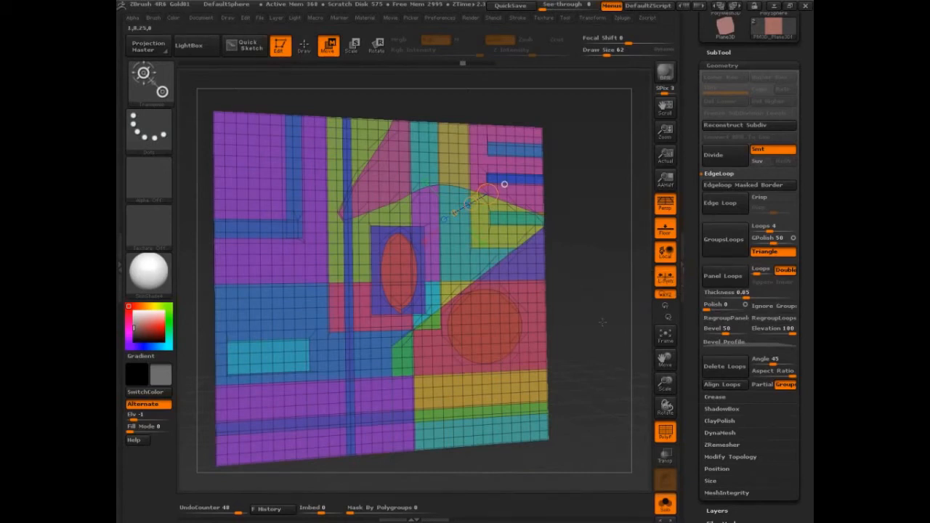
{"action": "left_click_drag", "start_coordinate": [601, 322], "coordinate": [640, 318]}
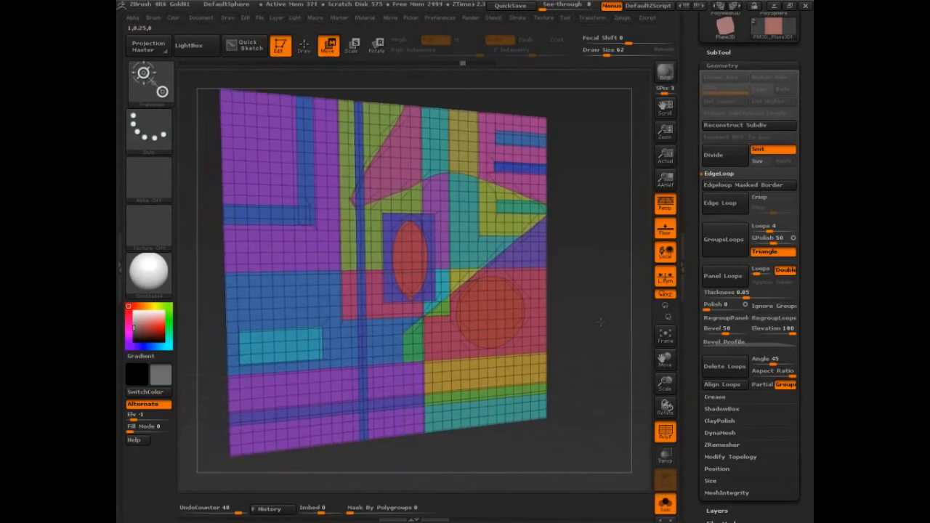
{"action": "left_click", "coordinate": [724, 277]}
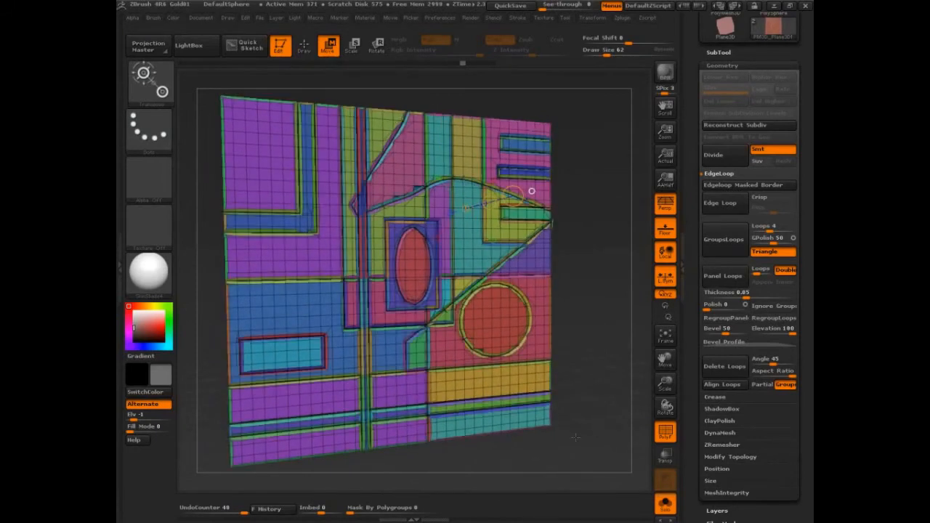
{"action": "left_click_drag", "start_coordinate": [575, 437], "coordinate": [617, 414]}
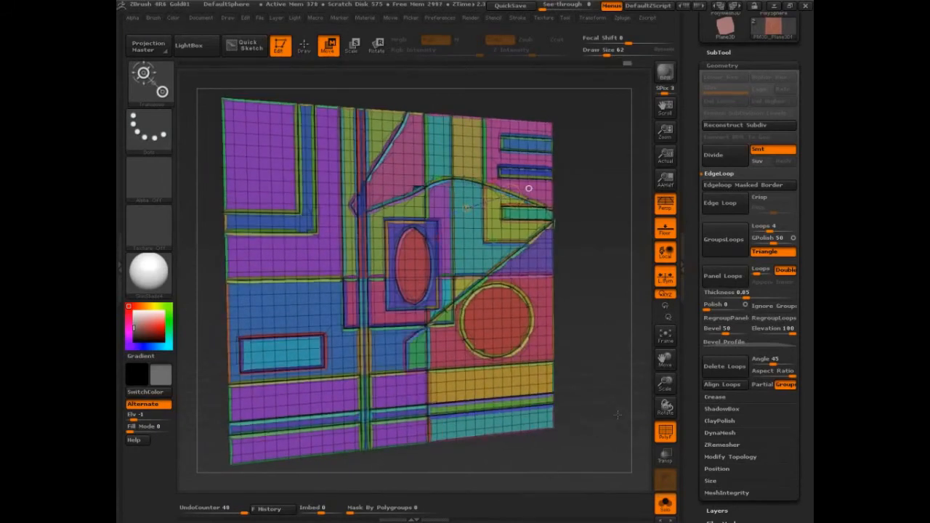
Set Mask By Polygroups to 100 and pull two olive panels, near the upper edge and around the ellipse, outward.
{"action": "left_click", "coordinate": [153, 17]}
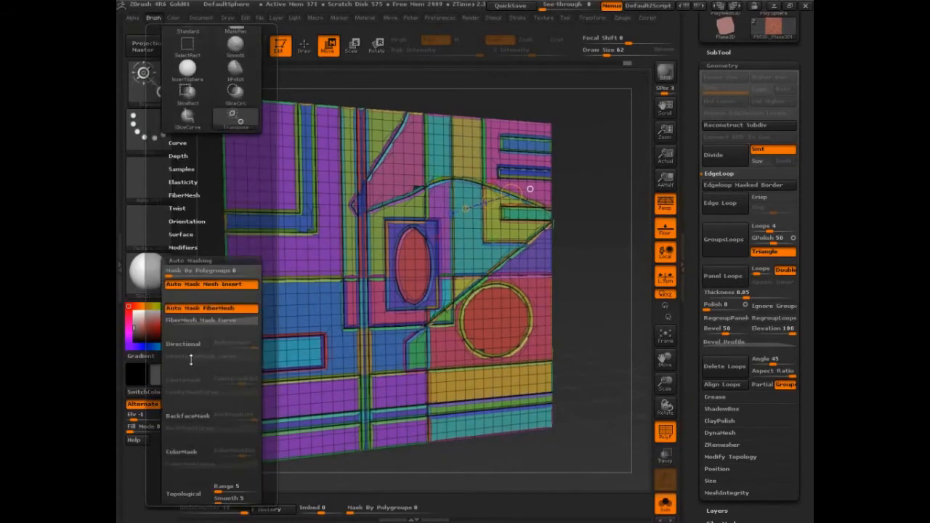
{"action": "left_click", "coordinate": [256, 249]}
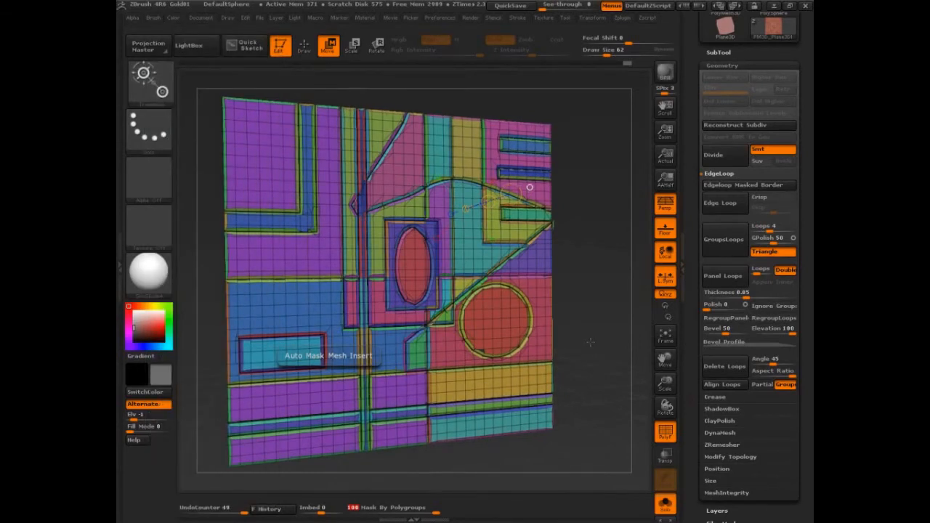
{"action": "left_click_drag", "start_coordinate": [590, 342], "coordinate": [554, 155]}
{"action": "left_click_drag", "start_coordinate": [505, 171], "coordinate": [538, 161]}
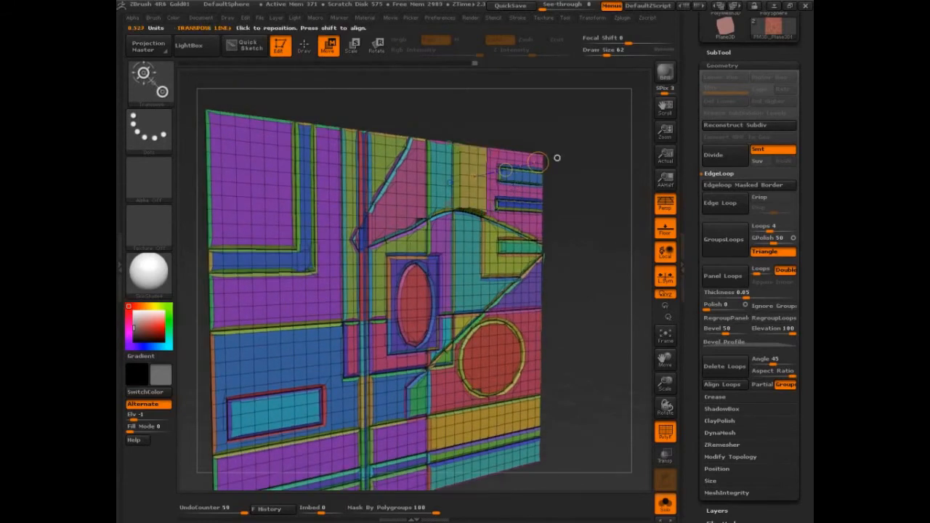
{"action": "left_click_drag", "start_coordinate": [431, 239], "coordinate": [465, 239]}
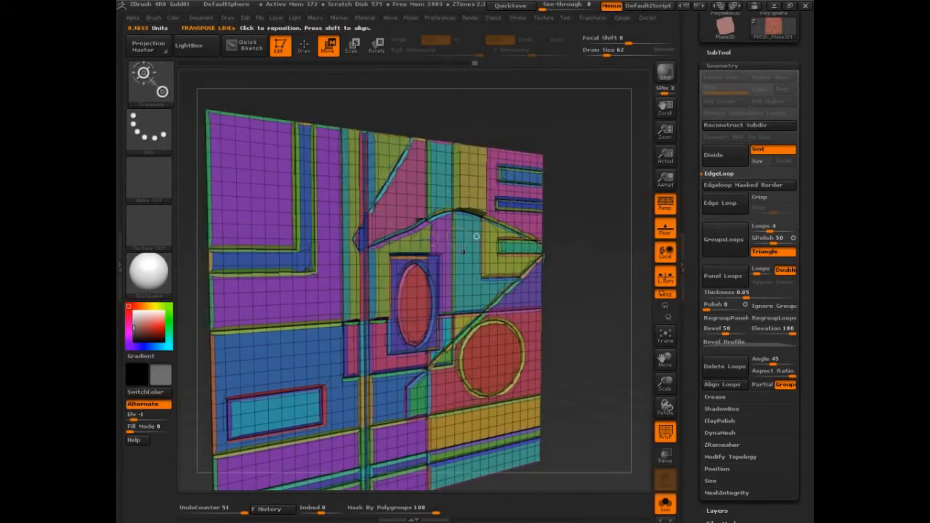
Push the red ellipse panel inward and pull the large red circle outward with the Move transpose line.
{"action": "left_click_drag", "start_coordinate": [587, 310], "coordinate": [611, 291]}
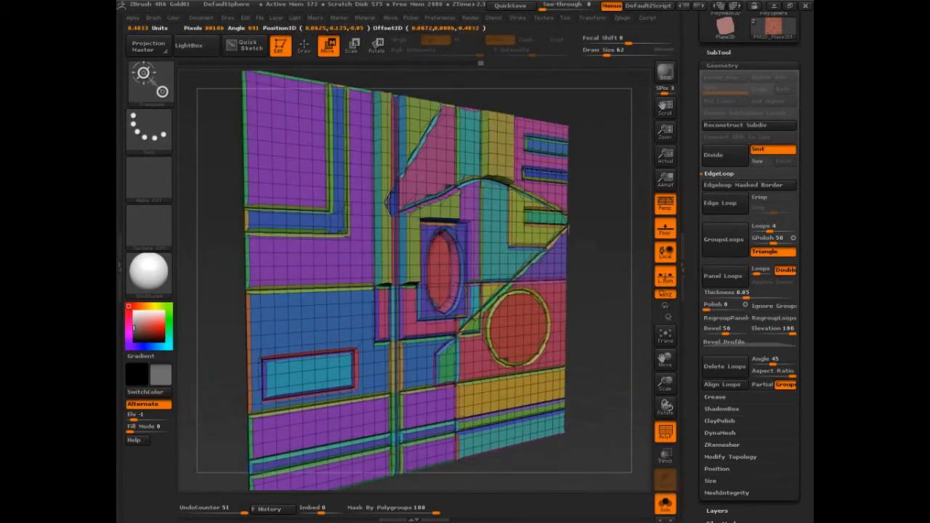
{"action": "mouse_move", "coordinate": [439, 265]}
{"action": "left_mouse_down"}
{"action": "mouse_move", "coordinate": [523, 267]}
{"action": "mouse_move", "coordinate": [614, 325]}
{"action": "left_mouse_up"}
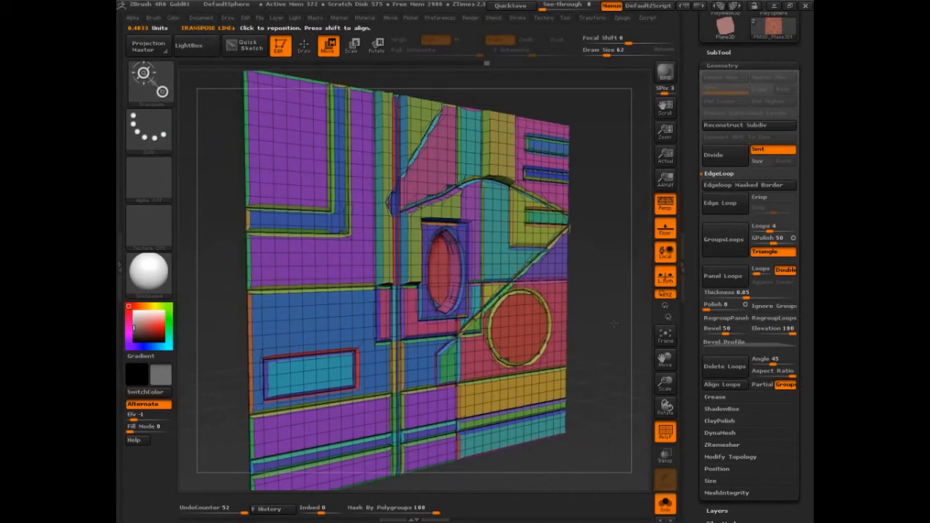
{"action": "mouse_move", "coordinate": [521, 280]}
{"action": "left_mouse_down"}
{"action": "mouse_move", "coordinate": [588, 279]}
{"action": "mouse_move", "coordinate": [616, 264]}
{"action": "left_mouse_up"}
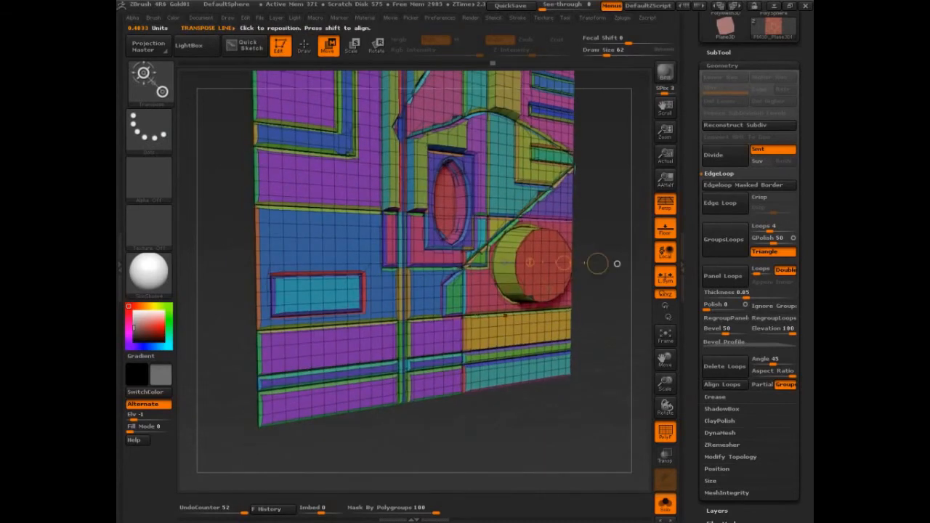
Recess the large blue panel surrounding the cyan rectangle with the Move transpose line.
{"action": "left_click_drag", "start_coordinate": [370, 251], "coordinate": [435, 250]}
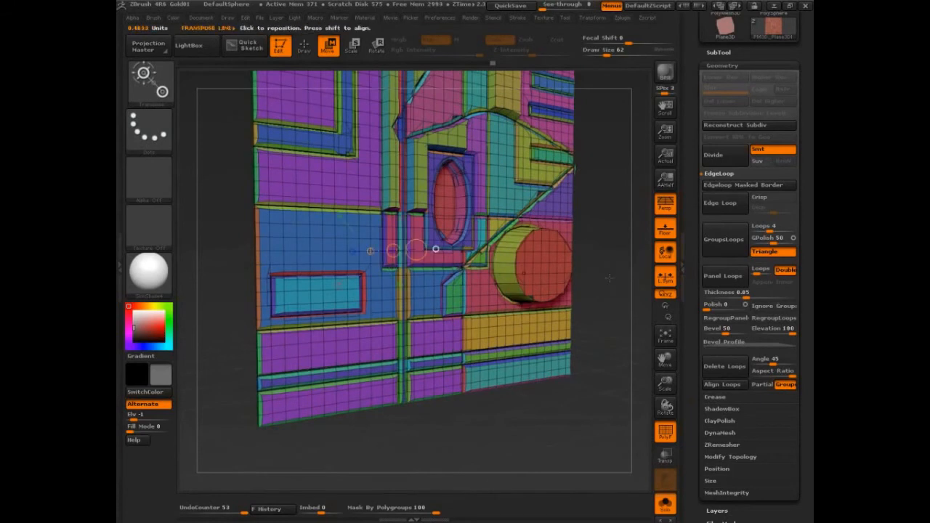
{"action": "left_click_drag", "start_coordinate": [609, 279], "coordinate": [574, 280]}
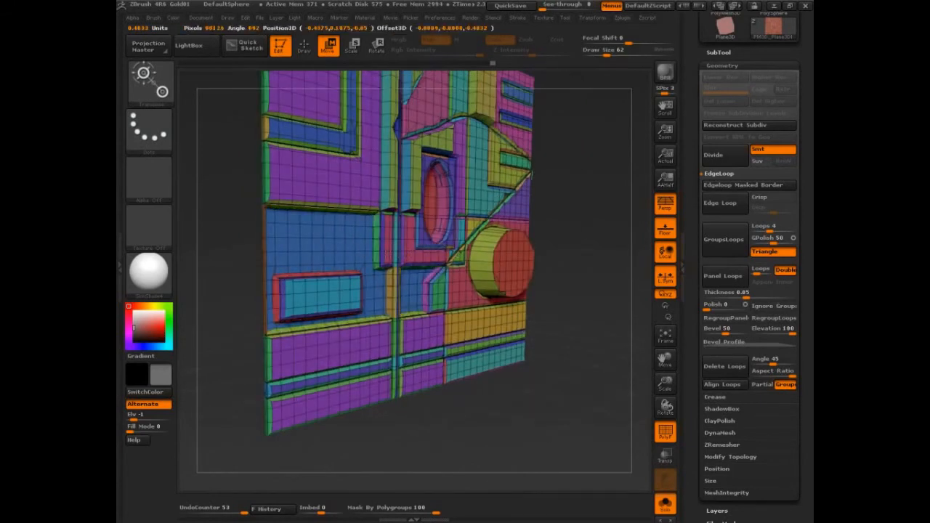
{"action": "left_click", "coordinate": [457, 256]}
{"action": "left_click_drag", "start_coordinate": [378, 320], "coordinate": [509, 291]}
Enable Double in the display properties so both sides of the mesh faces are shown.
{"action": "scroll", "coordinate": [748, 218], "scroll_direction": "down", "scroll_amount": 10}
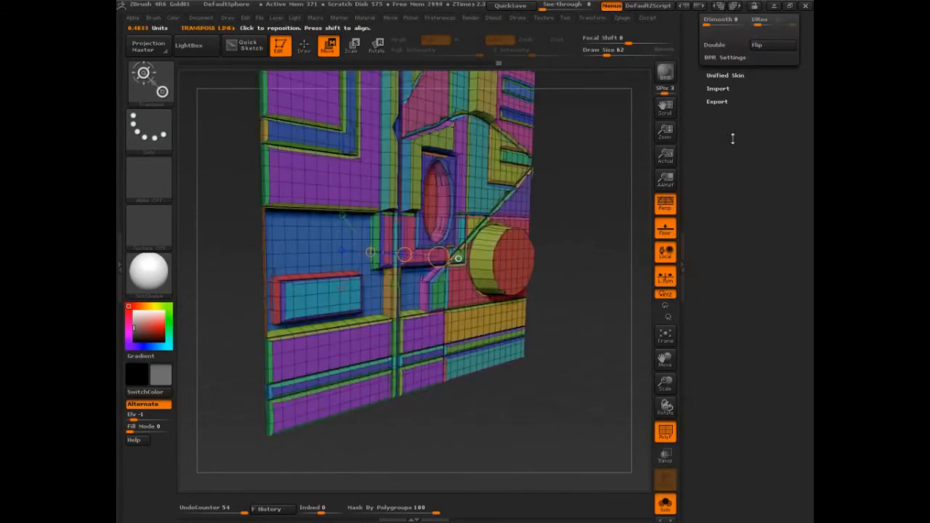
{"action": "left_click", "coordinate": [725, 45]}
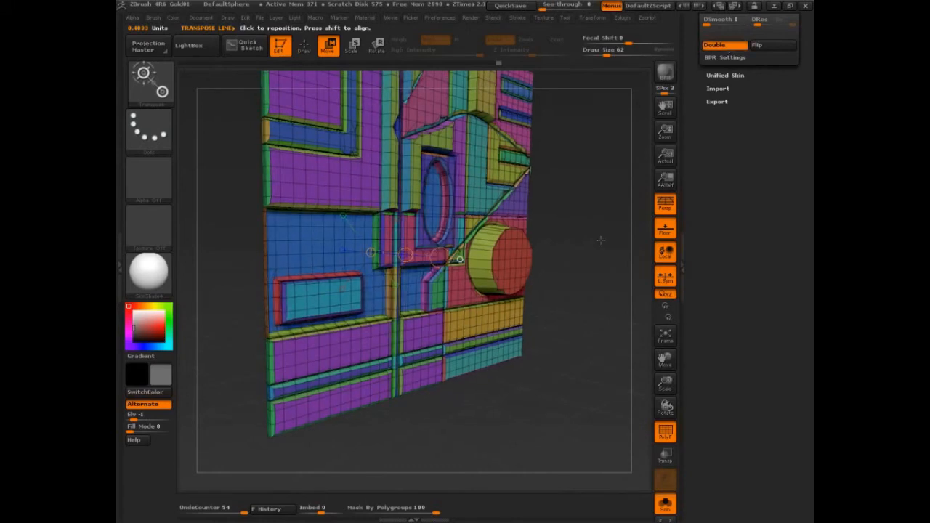
{"action": "mouse_move", "coordinate": [600, 239]}
{"action": "left_mouse_down"}
{"action": "mouse_move", "coordinate": [565, 253]}
{"action": "mouse_move", "coordinate": [576, 255]}
{"action": "mouse_move", "coordinate": [499, 261]}
{"action": "mouse_move", "coordinate": [566, 226]}
{"action": "mouse_move", "coordinate": [588, 226]}
{"action": "mouse_move", "coordinate": [606, 318]}
{"action": "mouse_move", "coordinate": [579, 337]}
{"action": "mouse_move", "coordinate": [476, 254]}
{"action": "left_mouse_up"}
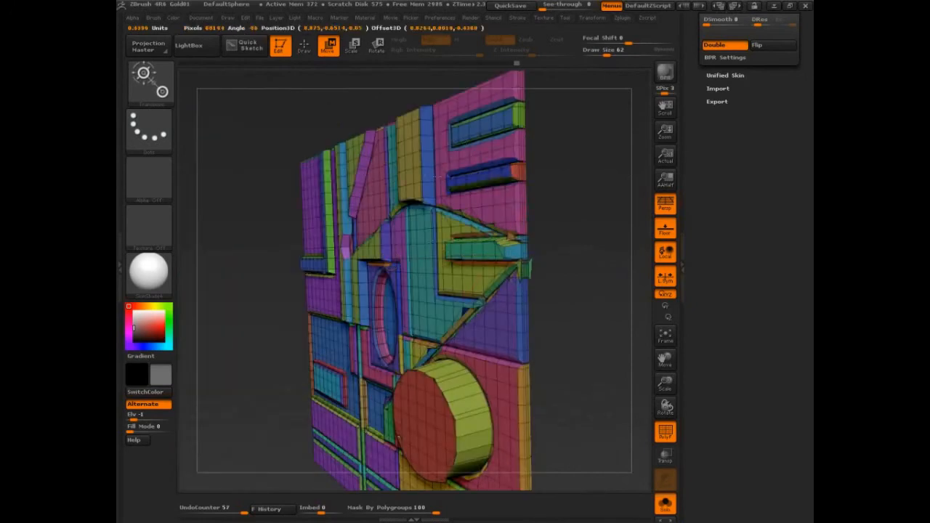
Pull the two blue bars at the panel's upper right outward, and place a transpose line for straight, Shift-constrained moves.
{"action": "left_click_drag", "start_coordinate": [438, 176], "coordinate": [434, 181]}
{"action": "mouse_move", "coordinate": [385, 112]}
{"action": "left_mouse_down"}
{"action": "mouse_move", "coordinate": [491, 129]}
{"action": "mouse_move", "coordinate": [435, 119]}
{"action": "left_mouse_up"}
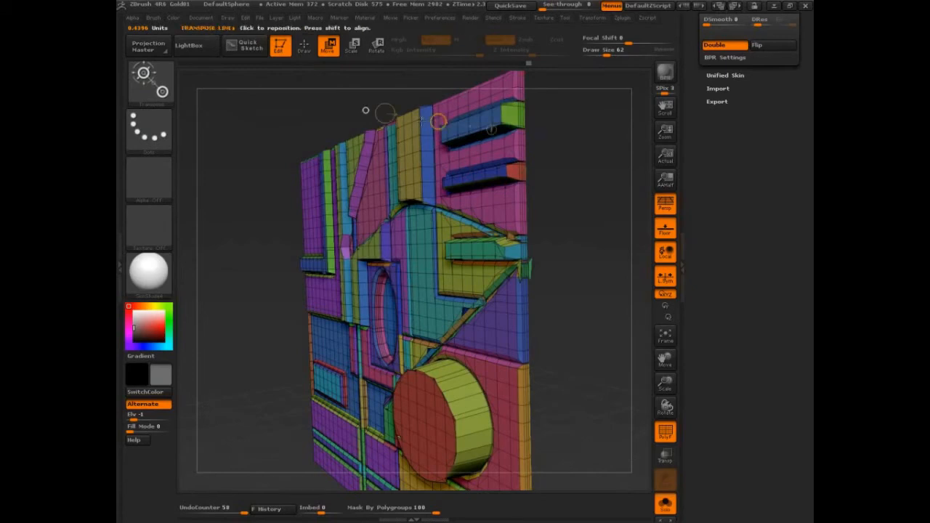
{"action": "left_click_drag", "start_coordinate": [571, 218], "coordinate": [590, 255]}
{"action": "mouse_move", "coordinate": [321, 273]}
{"action": "left_mouse_down"}
{"action": "mouse_move", "coordinate": [422, 271]}
{"action": "mouse_move", "coordinate": [382, 273]}
{"action": "left_mouse_up"}
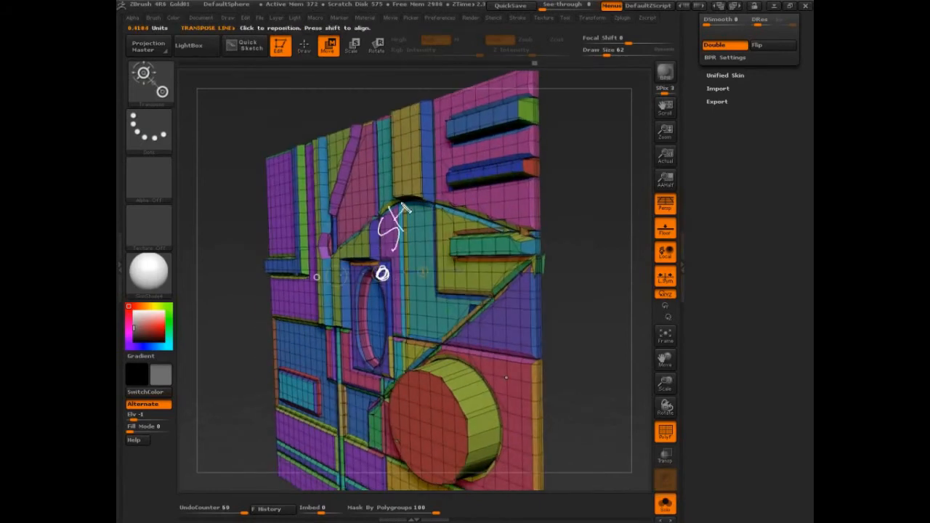
{"action": "mouse_move", "coordinate": [405, 210]}
{"action": "left_mouse_down"}
{"action": "mouse_move", "coordinate": [411, 218]}
{"action": "mouse_move", "coordinate": [446, 173]}
{"action": "mouse_move", "coordinate": [483, 208]}
{"action": "mouse_move", "coordinate": [262, 211]}
{"action": "mouse_move", "coordinate": [305, 223]}
{"action": "left_mouse_up"}
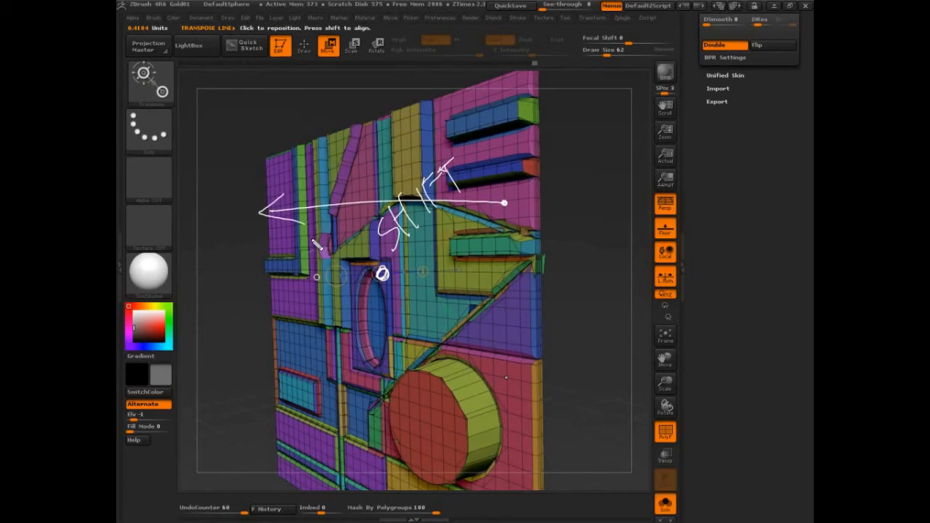
{"action": "key", "text": "Escape"}
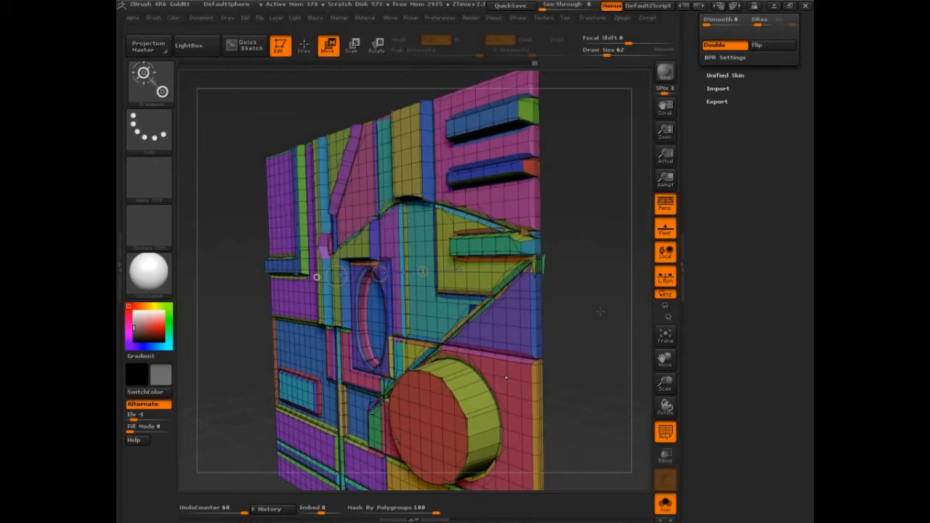
Hide the polygroup display, try pulling the lower panels outward with the Move transpose line, and undo the move.
{"action": "left_click_drag", "start_coordinate": [601, 311], "coordinate": [413, 303]}
{"action": "key", "text": "shift+f"}
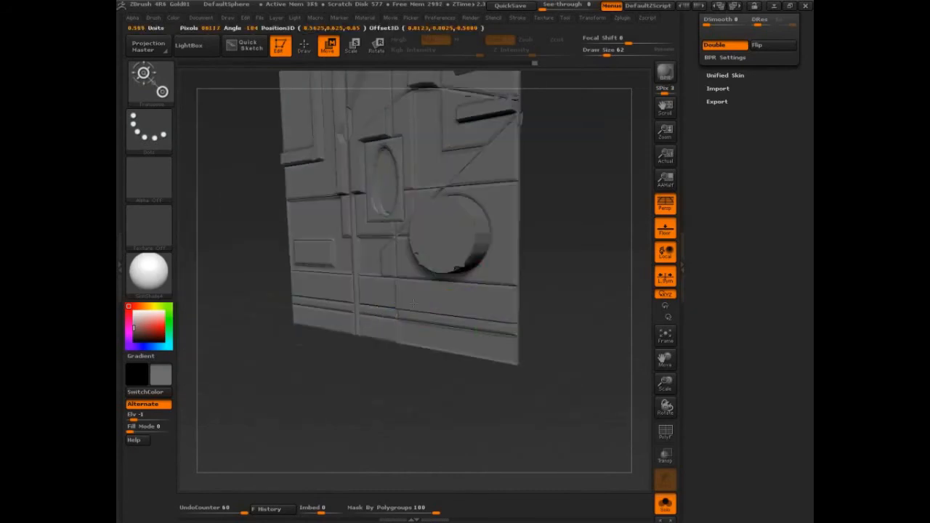
{"action": "left_click_drag", "start_coordinate": [339, 293], "coordinate": [324, 301]}
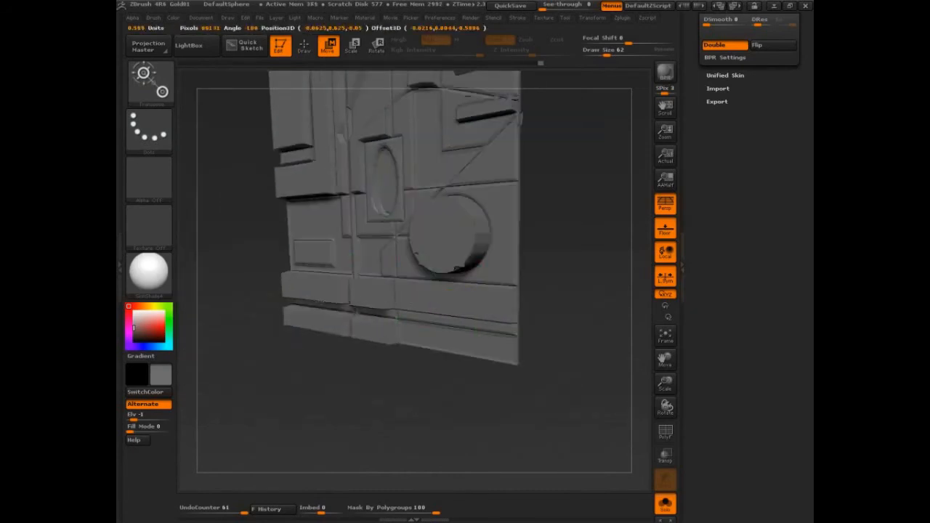
{"action": "key", "text": "ctrl+z"}
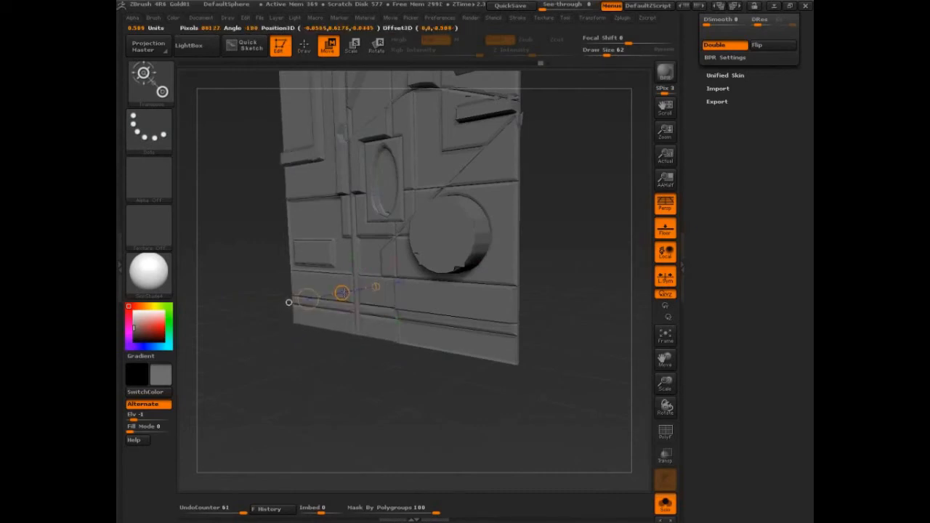
Pull the small lower-left rectangle and the long vertical bar outward from the panel surface with the Move transpose line.
{"action": "left_click_drag", "start_coordinate": [341, 293], "coordinate": [328, 300]}
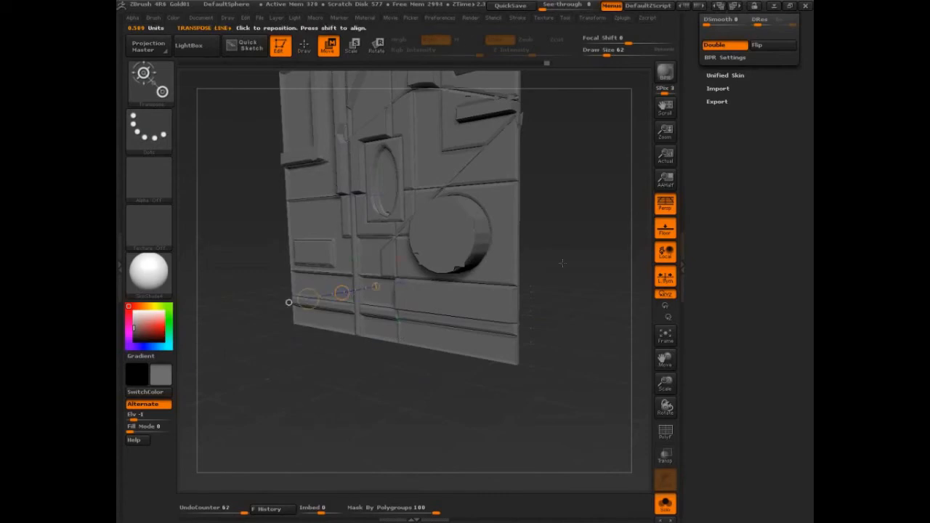
{"action": "left_click_drag", "start_coordinate": [561, 263], "coordinate": [614, 255]}
{"action": "left_click", "coordinate": [303, 231]}
{"action": "left_click_drag", "start_coordinate": [372, 391], "coordinate": [340, 286]}
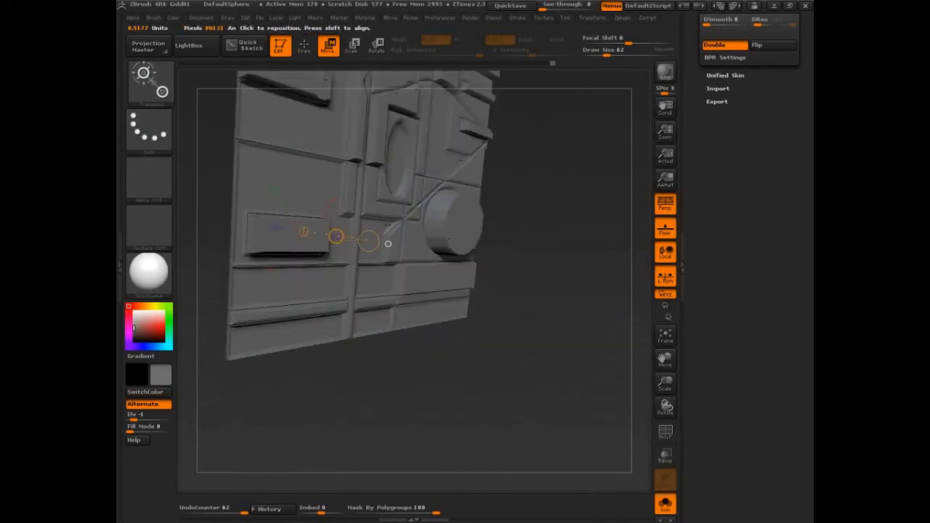
{"action": "mouse_move", "coordinate": [560, 211]}
{"action": "left_mouse_down"}
{"action": "mouse_move", "coordinate": [548, 308]}
{"action": "mouse_move", "coordinate": [588, 287]}
{"action": "mouse_move", "coordinate": [532, 292]}
{"action": "mouse_move", "coordinate": [577, 256]}
{"action": "mouse_move", "coordinate": [584, 320]}
{"action": "mouse_move", "coordinate": [569, 280]}
{"action": "left_mouse_up"}
{"action": "key", "text": "q"}
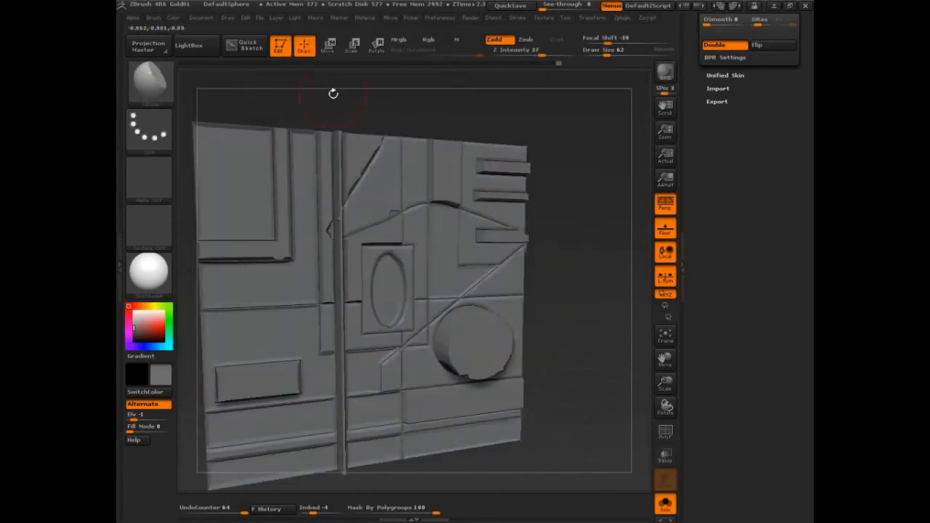
Examine the Mask By Polygroups setting among the brush's auto masking options while the Move transpose line is active.
{"action": "left_click", "coordinate": [327, 45]}
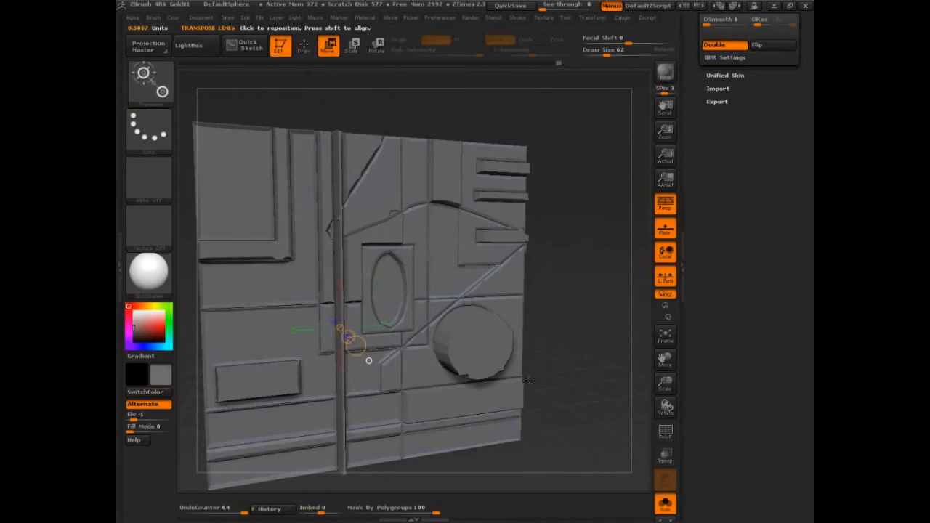
{"action": "left_click", "coordinate": [154, 18]}
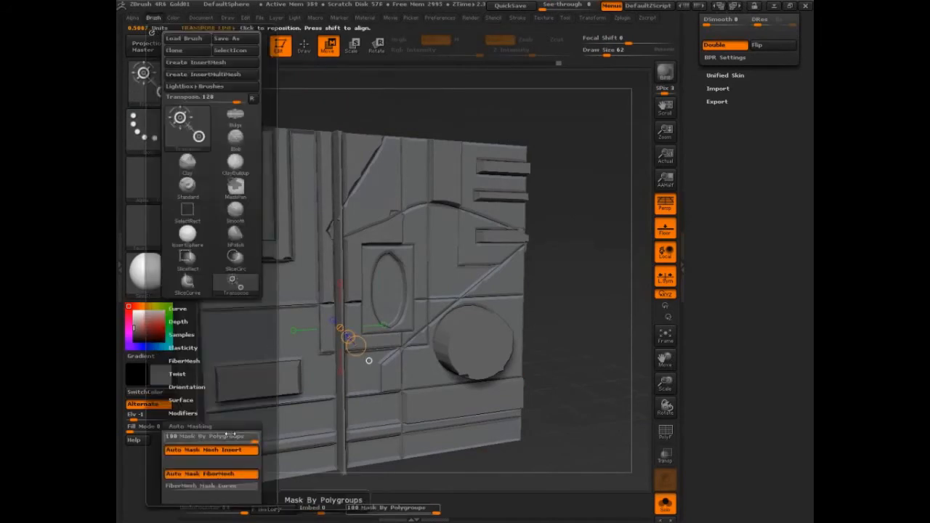
{"action": "left_click", "coordinate": [228, 436]}
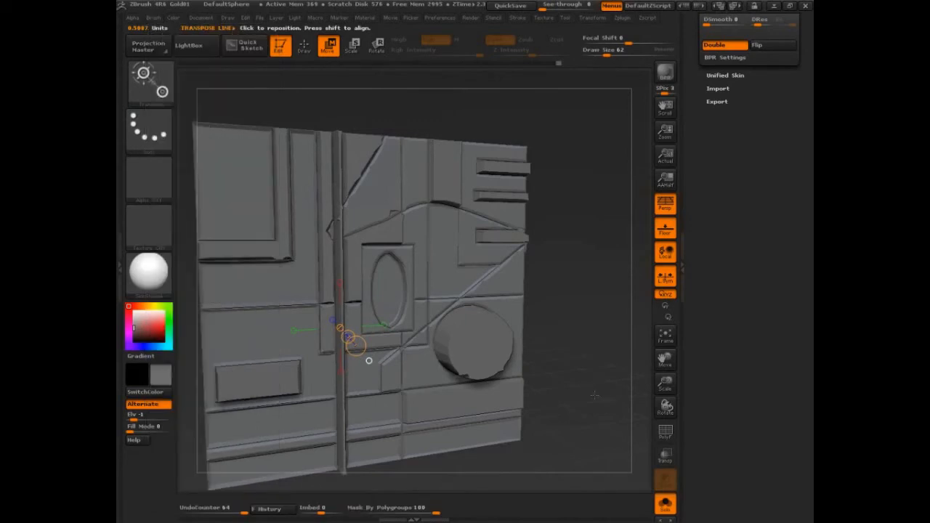
{"action": "left_click_drag", "start_coordinate": [369, 360], "coordinate": [383, 349]}
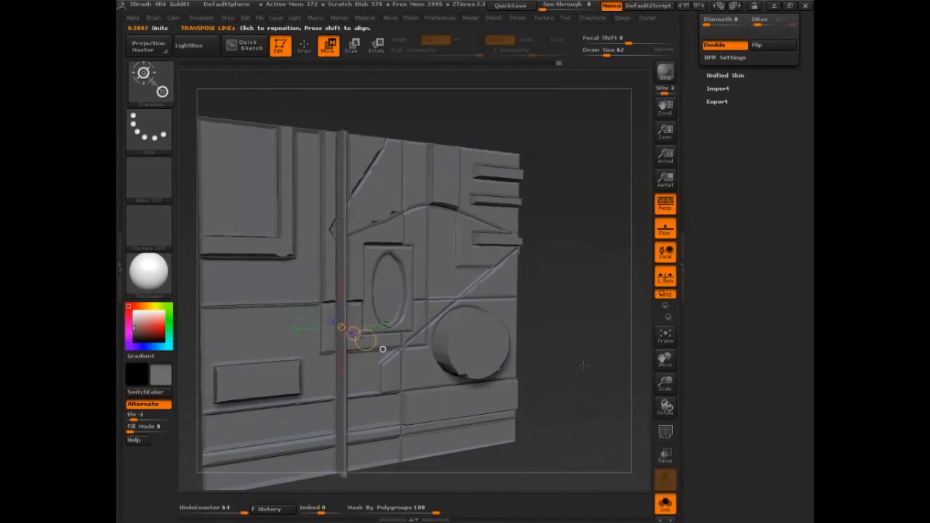
Try subdividing the panel mesh once in Draw mode, inspect the smoothed edges, and undo the subdivision.
{"action": "left_click_drag", "start_coordinate": [584, 365], "coordinate": [770, 177]}
{"action": "scroll", "coordinate": [770, 176], "scroll_direction": "up", "scroll_amount": 10}
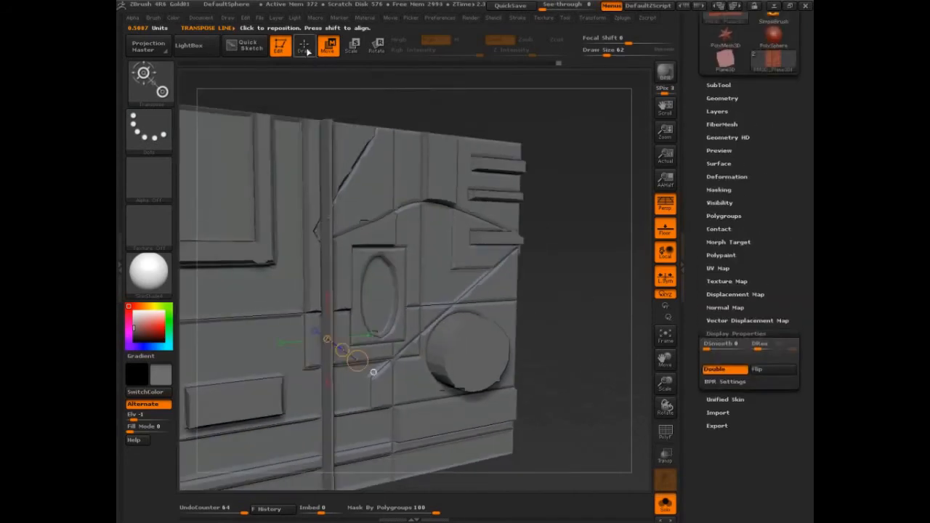
{"action": "key", "text": "q"}
{"action": "mouse_move", "coordinate": [600, 300]}
{"action": "left_mouse_down"}
{"action": "mouse_move", "coordinate": [576, 324]}
{"action": "mouse_move", "coordinate": [602, 342]}
{"action": "left_mouse_up"}
{"action": "key", "text": "ctrl+d"}
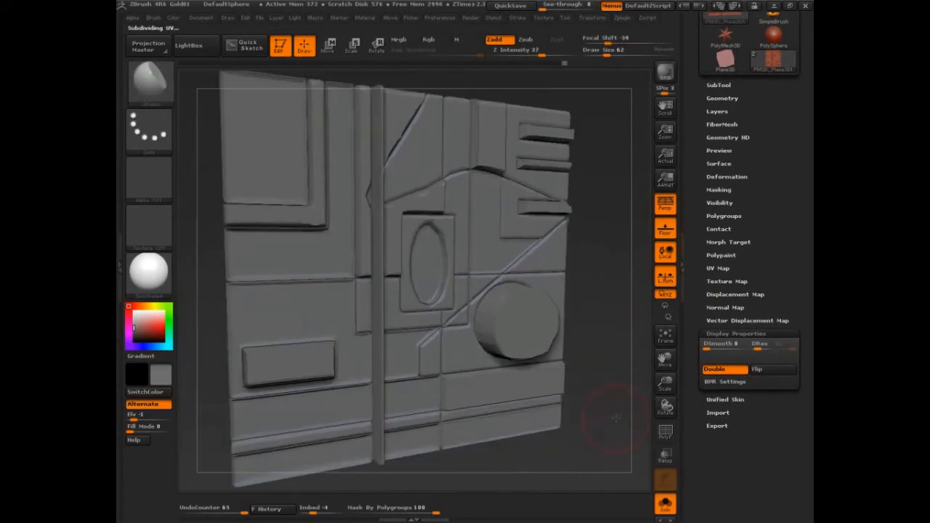
{"action": "mouse_move", "coordinate": [614, 418]}
{"action": "left_mouse_down"}
{"action": "mouse_move", "coordinate": [610, 408]}
{"action": "mouse_move", "coordinate": [623, 424]}
{"action": "left_mouse_up"}
{"action": "key", "text": "ctrl"}
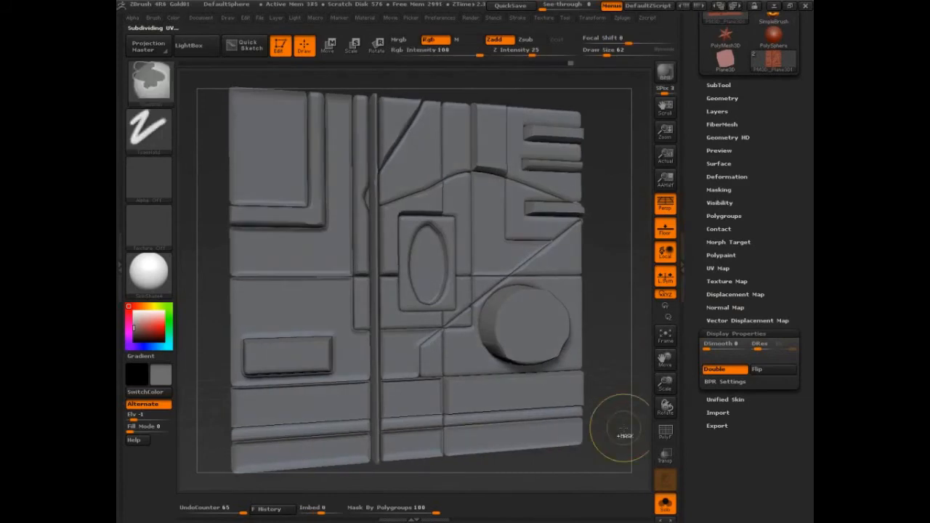
Try smoothing the panel shapes with the Polish By Features deformation, inspect the rounded corners, and undo it.
{"action": "left_click", "coordinate": [723, 98]}
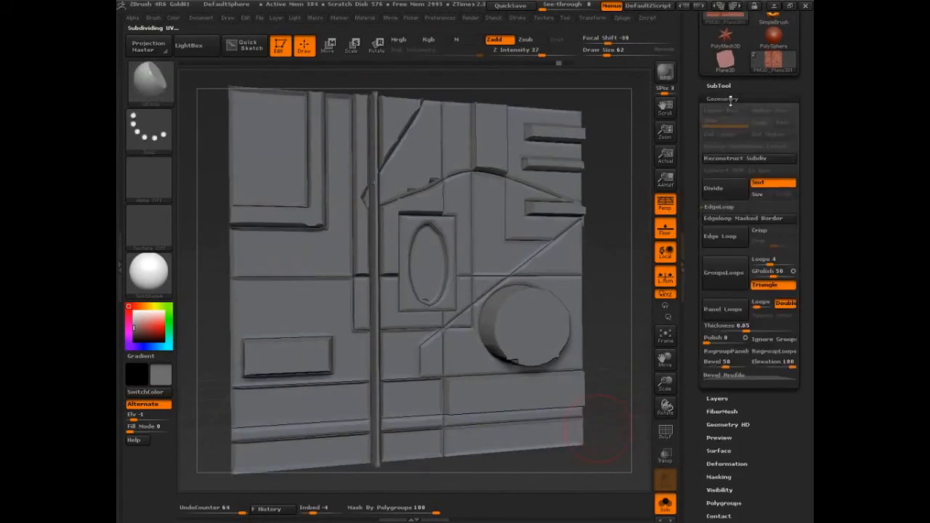
{"action": "left_click", "coordinate": [722, 66]}
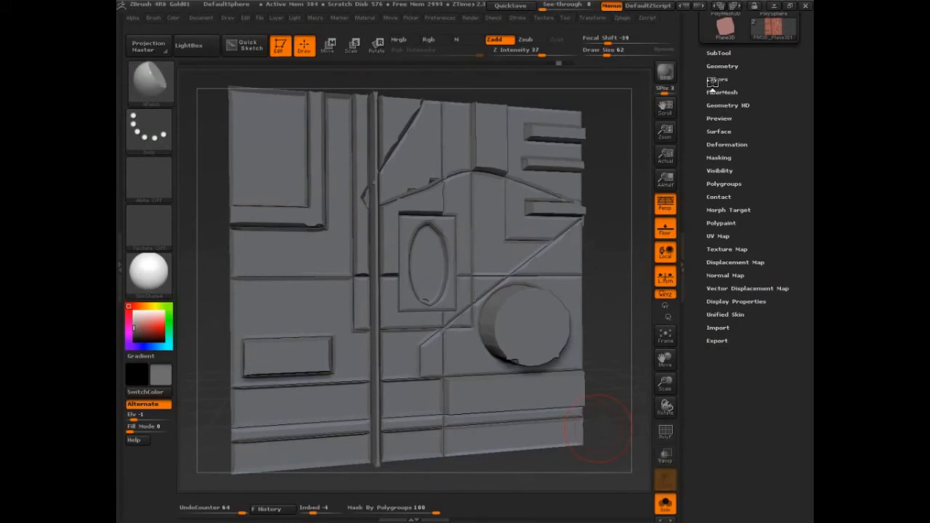
{"action": "left_click", "coordinate": [726, 144]}
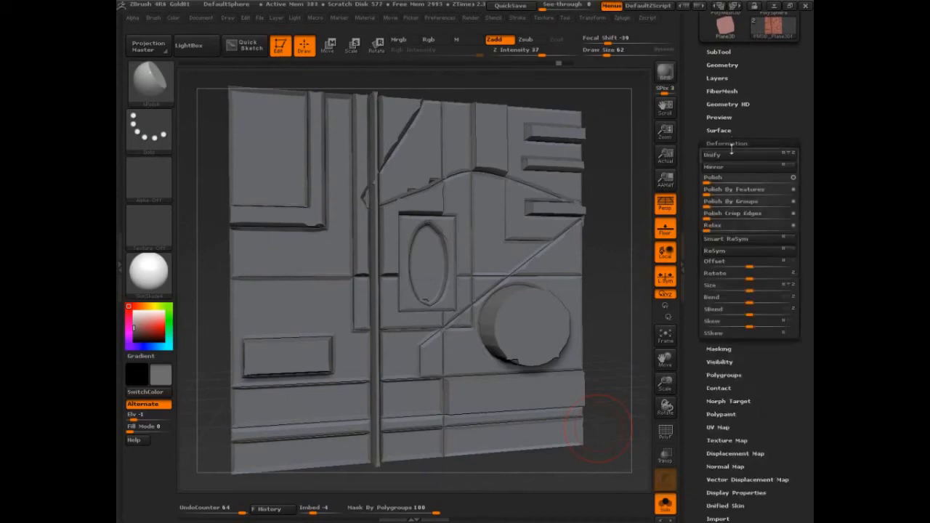
{"action": "left_click_drag", "start_coordinate": [713, 156], "coordinate": [778, 161]}
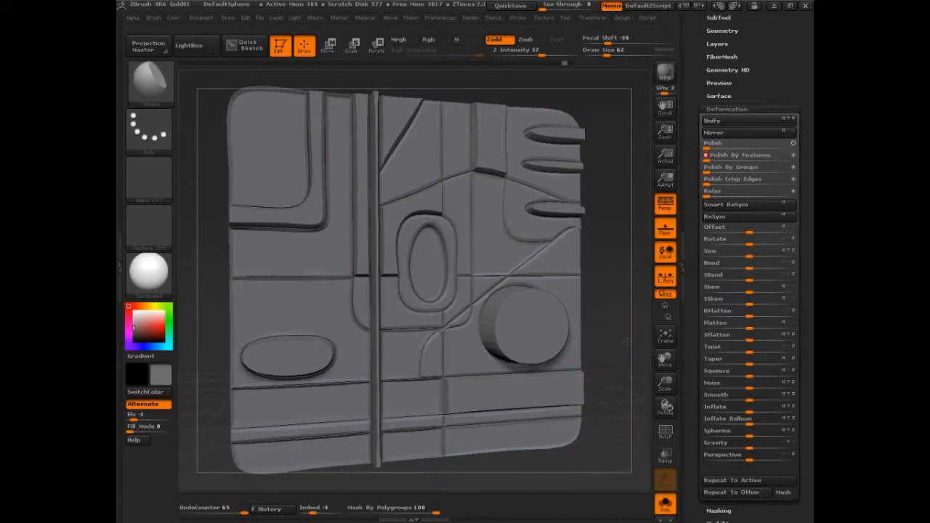
{"action": "left_click_drag", "start_coordinate": [627, 341], "coordinate": [625, 371]}
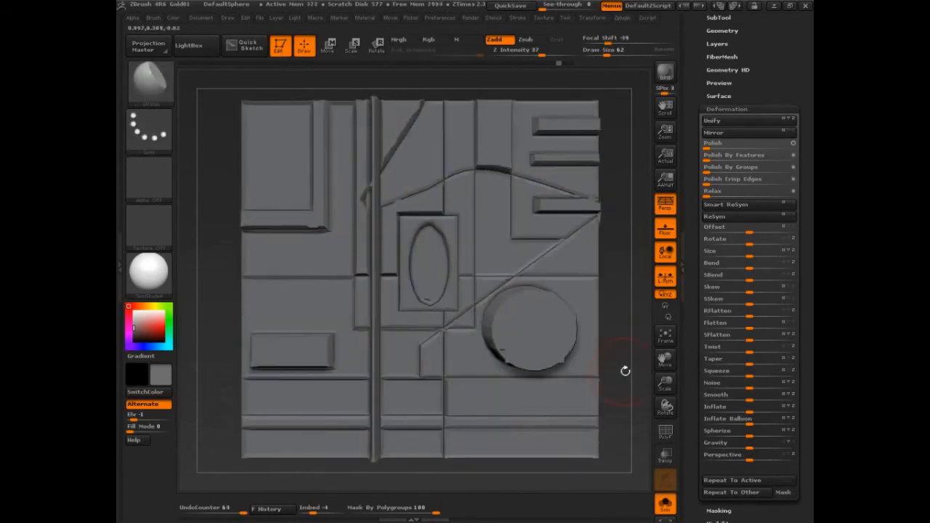
{"action": "key", "text": "shift+f"}
{"action": "key", "text": "shift+f"}
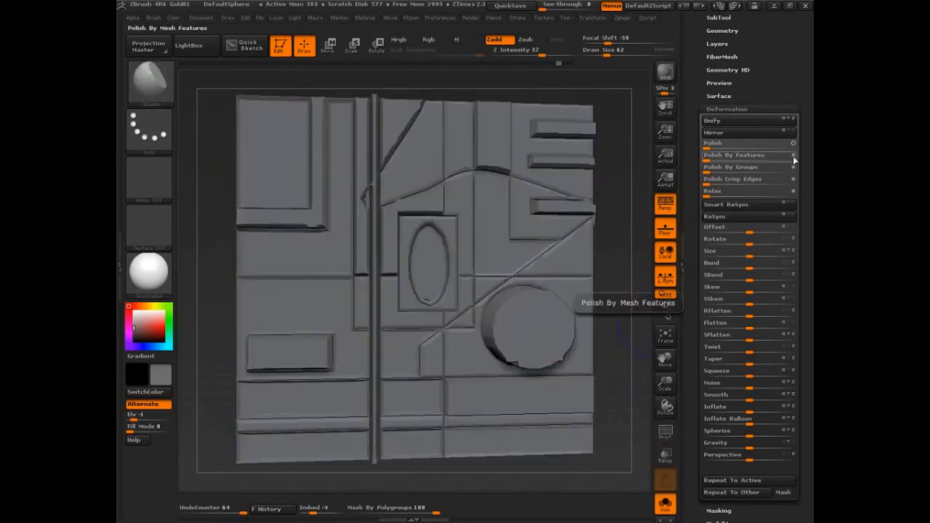
Switch Polish By Features to its open-circle mode and polish the panel mesh with it.
{"action": "left_click", "coordinate": [765, 166]}
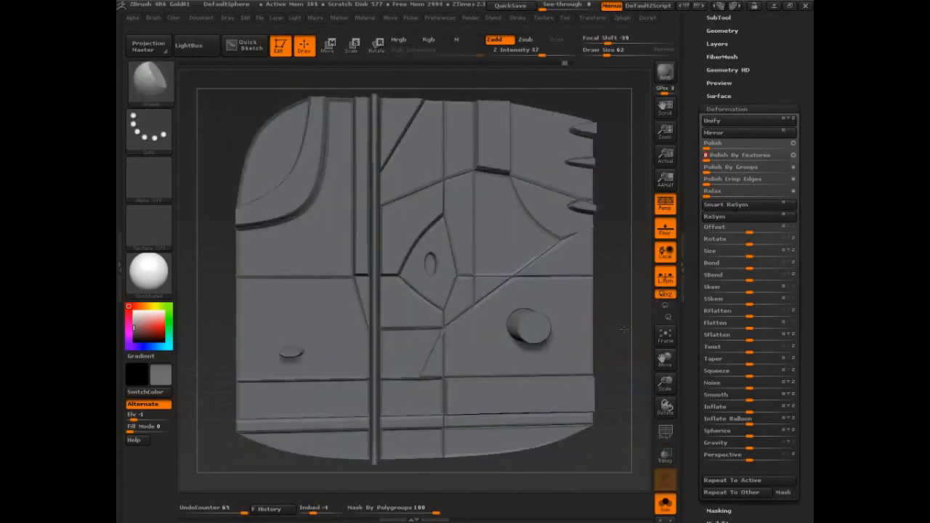
{"action": "left_click_drag", "start_coordinate": [624, 329], "coordinate": [633, 308], "text": "alt"}
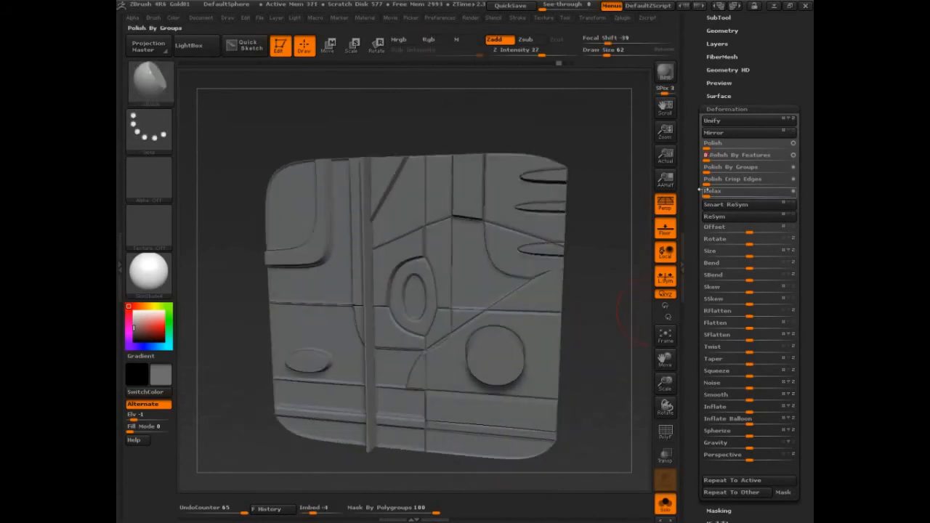
{"action": "left_click", "coordinate": [713, 216]}
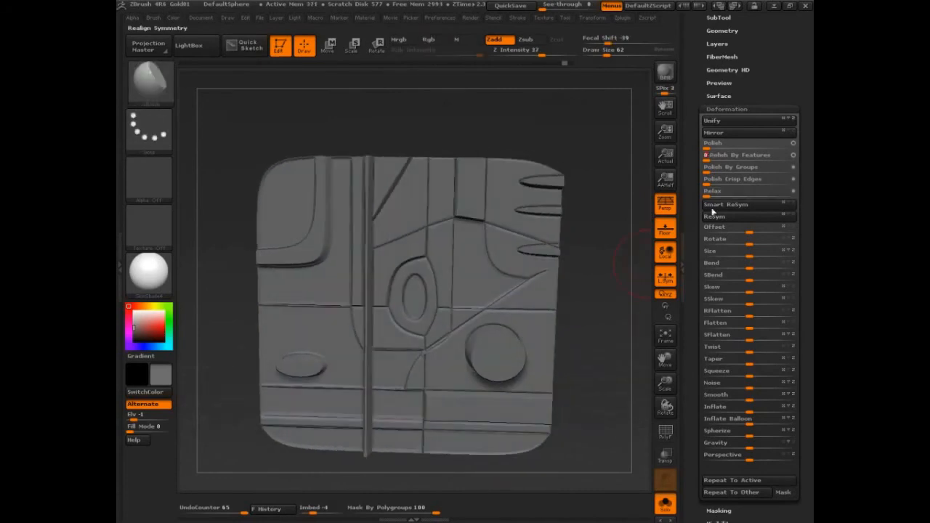
Apply Polish By Features repeatedly to shrink the small panels and reshape the panel borders into angular lines.
{"action": "left_click", "coordinate": [745, 155]}
{"action": "left_click", "coordinate": [745, 155]}
{"action": "left_click", "coordinate": [747, 155]}
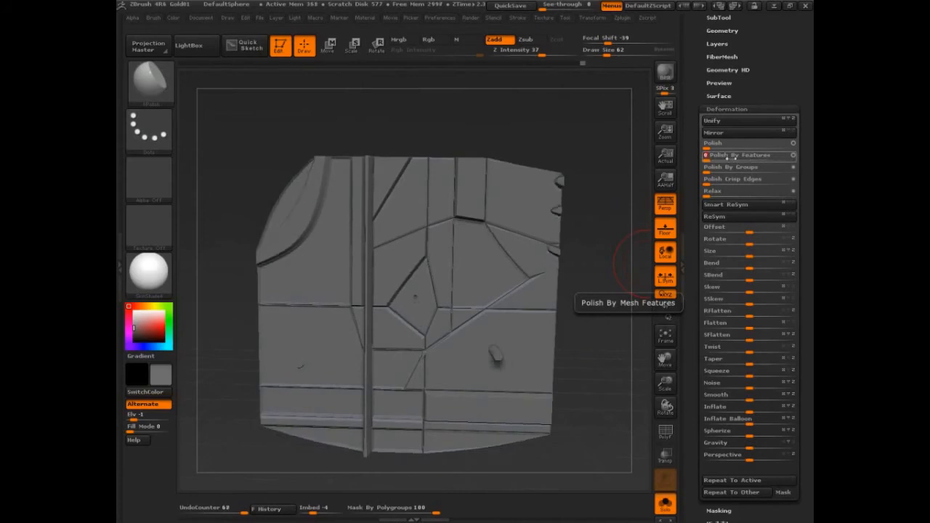
{"action": "left_click", "coordinate": [752, 156]}
{"action": "left_click", "coordinate": [769, 156]}
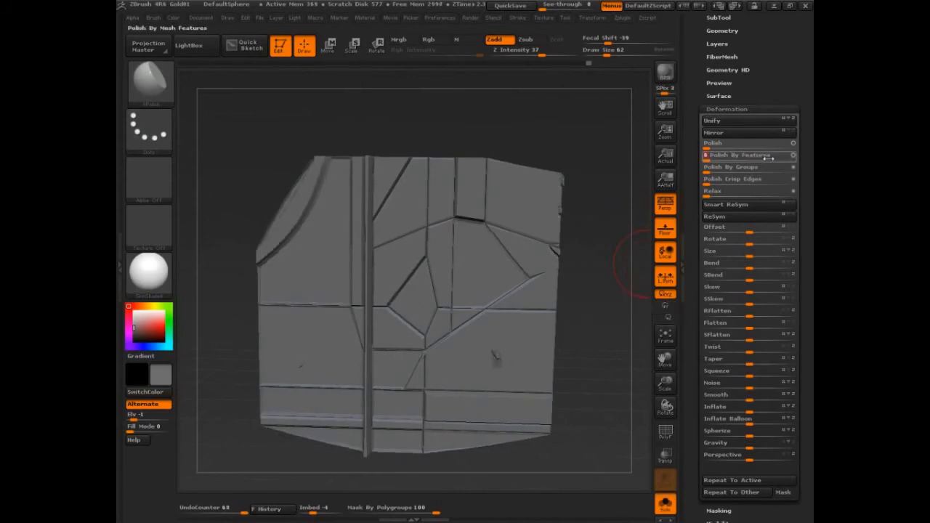
{"action": "left_click", "coordinate": [767, 156]}
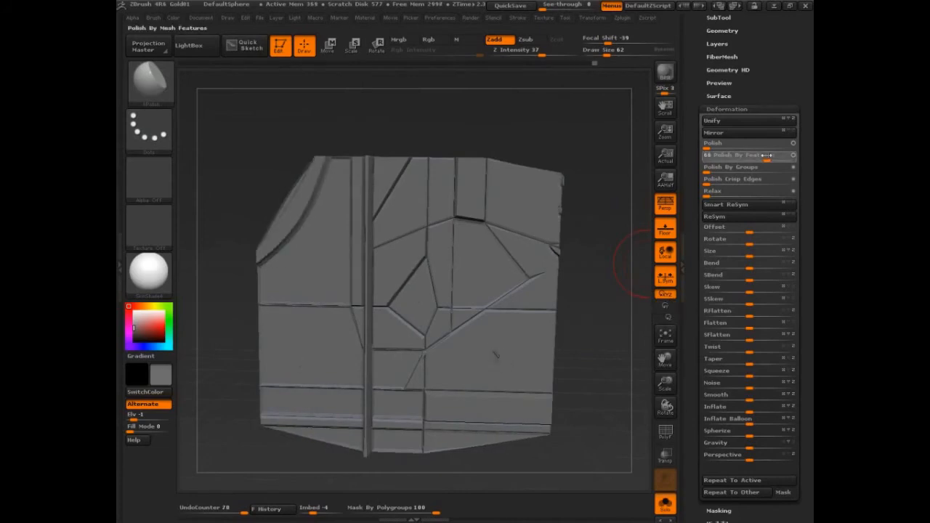
{"action": "mouse_move", "coordinate": [636, 295]}
{"action": "left_mouse_down"}
{"action": "mouse_move", "coordinate": [561, 338]}
{"action": "mouse_move", "coordinate": [540, 334]}
{"action": "left_mouse_up"}
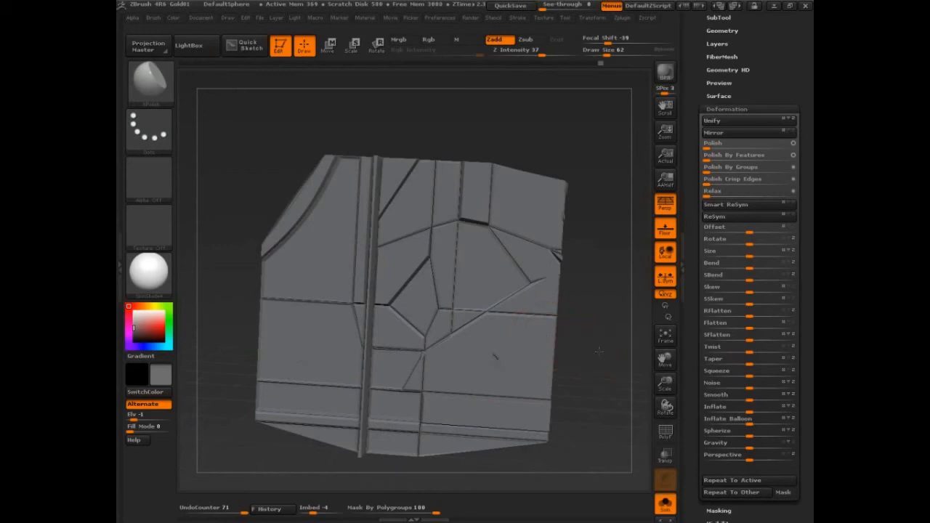
{"action": "left_click_drag", "start_coordinate": [601, 350], "coordinate": [623, 380], "text": "alt"}
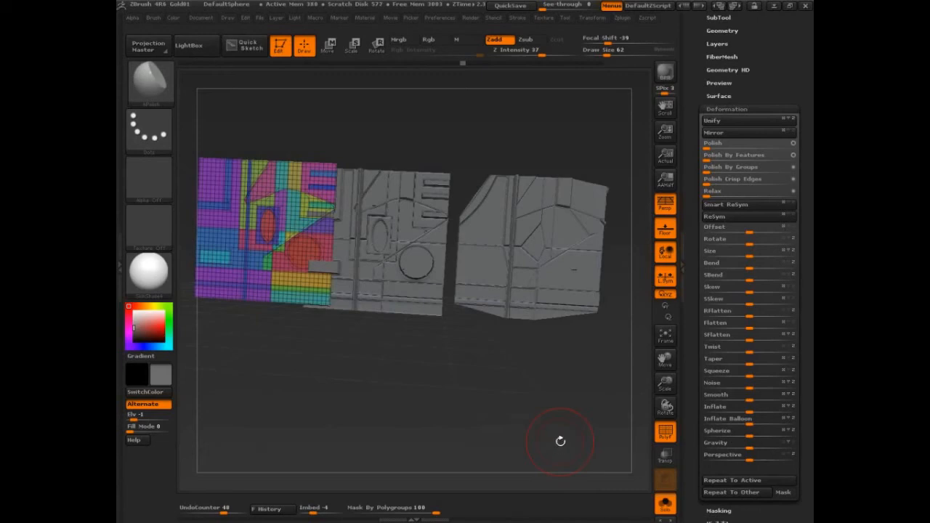
Handwrite the annotation "Freehand Workflow" with "Artist" in quotation marks beneath it, above the three meshes.
{"action": "key", "text": "ctrl+shift"}
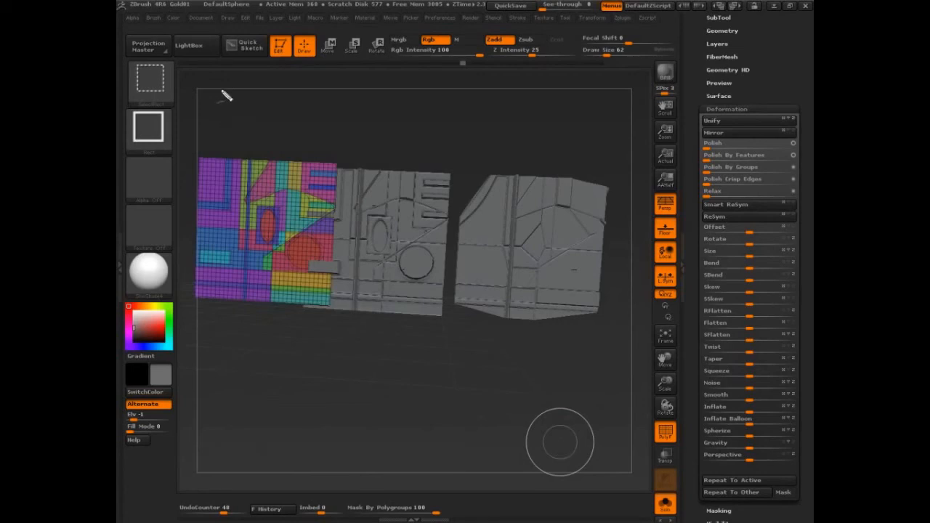
{"action": "mouse_move", "coordinate": [226, 96]}
{"action": "left_mouse_down"}
{"action": "mouse_move", "coordinate": [320, 116]}
{"action": "mouse_move", "coordinate": [427, 94]}
{"action": "mouse_move", "coordinate": [461, 109]}
{"action": "mouse_move", "coordinate": [505, 87]}
{"action": "mouse_move", "coordinate": [567, 102]}
{"action": "mouse_move", "coordinate": [566, 89]}
{"action": "left_mouse_up"}
{"action": "mouse_move", "coordinate": [234, 126]}
{"action": "left_mouse_down"}
{"action": "mouse_move", "coordinate": [260, 145]}
{"action": "mouse_move", "coordinate": [333, 146]}
{"action": "mouse_move", "coordinate": [363, 125]}
{"action": "left_mouse_up"}
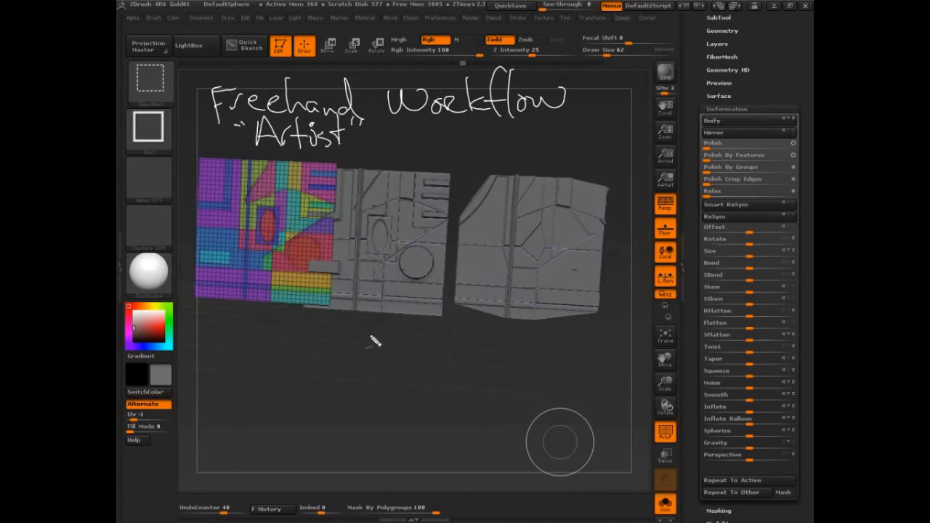
Handwrite the annotation "Happy Accidents" below the three meshes.
{"action": "left_click_drag", "start_coordinate": [237, 352], "coordinate": [239, 387]}
{"action": "left_click_drag", "start_coordinate": [234, 359], "coordinate": [254, 350]}
{"action": "mouse_move", "coordinate": [258, 331]}
{"action": "left_mouse_down"}
{"action": "mouse_move", "coordinate": [263, 373]}
{"action": "mouse_move", "coordinate": [342, 359]}
{"action": "mouse_move", "coordinate": [363, 399]}
{"action": "mouse_move", "coordinate": [433, 355]}
{"action": "mouse_move", "coordinate": [497, 340]}
{"action": "mouse_move", "coordinate": [535, 339]}
{"action": "mouse_move", "coordinate": [605, 357]}
{"action": "left_mouse_up"}
Handwrite "Iteration" in quotation marks beneath the "Happy Accidents" note.
{"action": "mouse_move", "coordinate": [246, 414]}
{"action": "left_mouse_down"}
{"action": "mouse_move", "coordinate": [282, 407]}
{"action": "mouse_move", "coordinate": [272, 441]}
{"action": "mouse_move", "coordinate": [317, 433]}
{"action": "left_mouse_up"}
{"action": "mouse_move", "coordinate": [308, 395]}
{"action": "left_mouse_down"}
{"action": "mouse_move", "coordinate": [312, 430]}
{"action": "mouse_move", "coordinate": [372, 432]}
{"action": "mouse_move", "coordinate": [498, 414]}
{"action": "mouse_move", "coordinate": [526, 396]}
{"action": "left_mouse_up"}
{"action": "left_click_drag", "start_coordinate": [235, 407], "coordinate": [232, 420]}
{"action": "left_click_drag", "start_coordinate": [244, 405], "coordinate": [241, 419]}
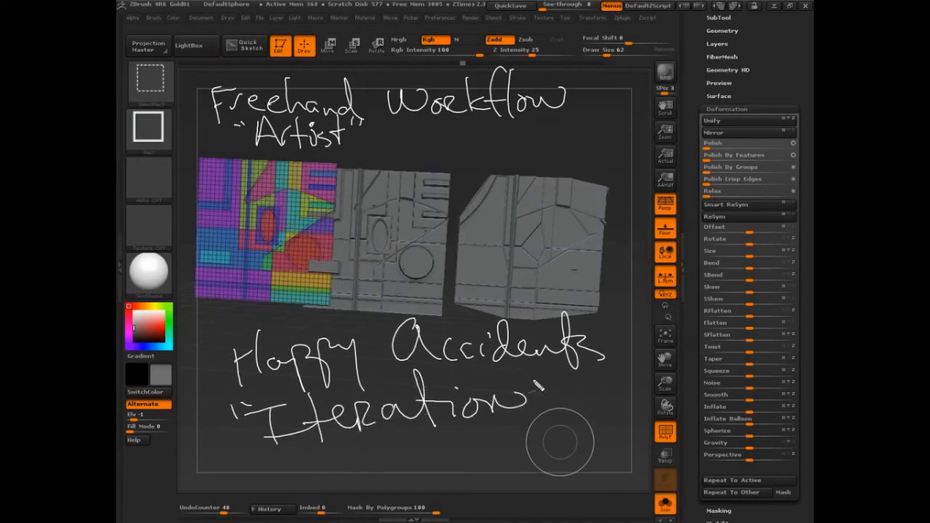
{"action": "left_click_drag", "start_coordinate": [545, 372], "coordinate": [542, 382]}
{"action": "left_click_drag", "start_coordinate": [557, 370], "coordinate": [554, 381]}
Handwrite "Design Focus" beneath the "Iteration" note.
{"action": "mouse_move", "coordinate": [292, 464]}
{"action": "left_mouse_down"}
{"action": "mouse_move", "coordinate": [436, 468]}
{"action": "mouse_move", "coordinate": [500, 417]}
{"action": "mouse_move", "coordinate": [484, 452]}
{"action": "left_mouse_up"}
{"action": "left_click_drag", "start_coordinate": [487, 434], "coordinate": [504, 430]}
{"action": "mouse_move", "coordinate": [513, 439]}
{"action": "left_mouse_down"}
{"action": "mouse_move", "coordinate": [527, 445]}
{"action": "mouse_move", "coordinate": [606, 420]}
{"action": "left_mouse_up"}
{"action": "left_click_drag", "start_coordinate": [491, 445], "coordinate": [471, 436]}
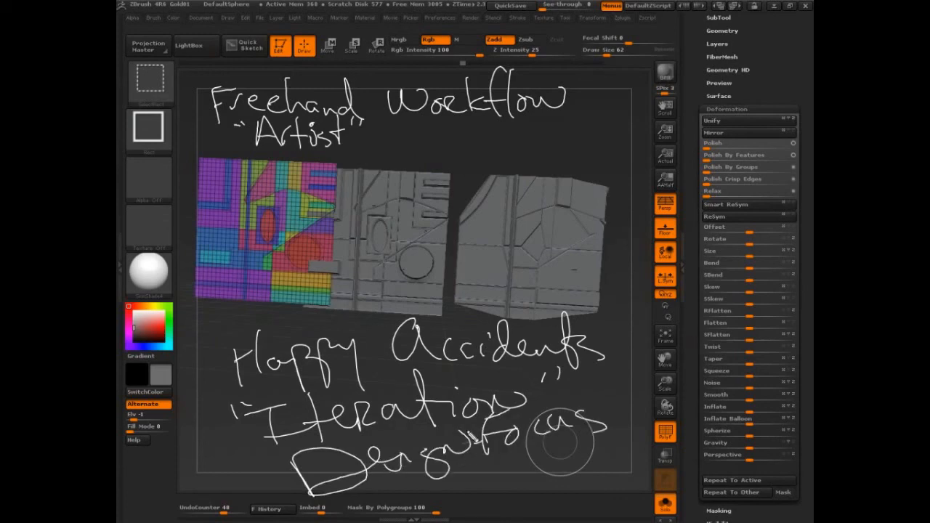